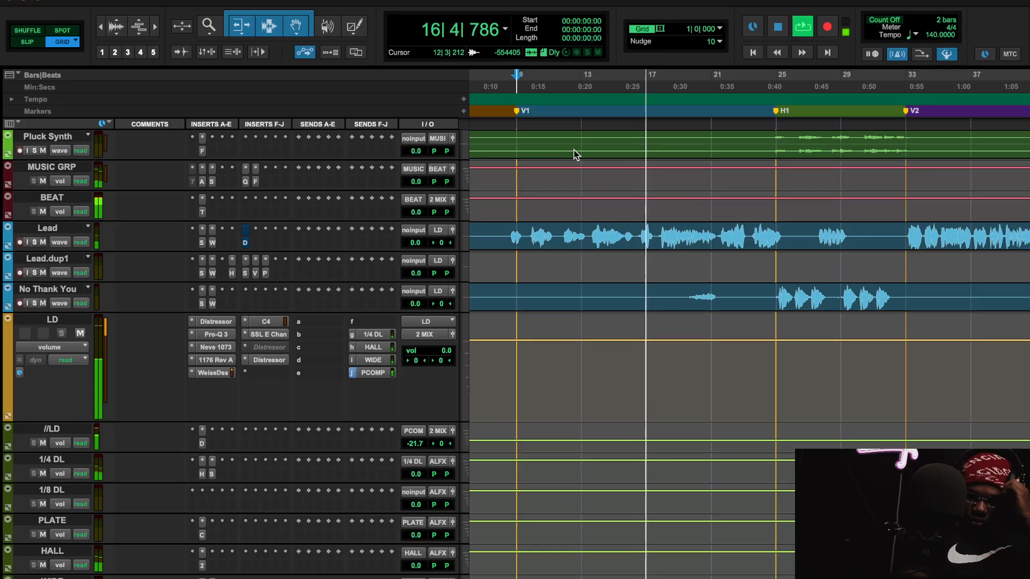
# Stop playback, open the first Distressor on the LD track and browse its user presets
pyautogui.click(777, 28)
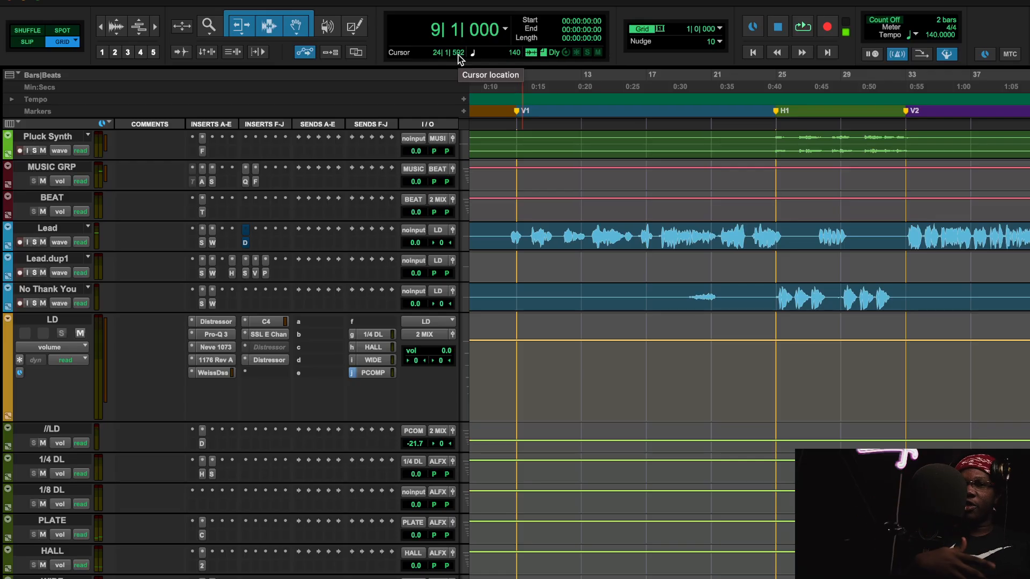
pyautogui.click(228, 322)
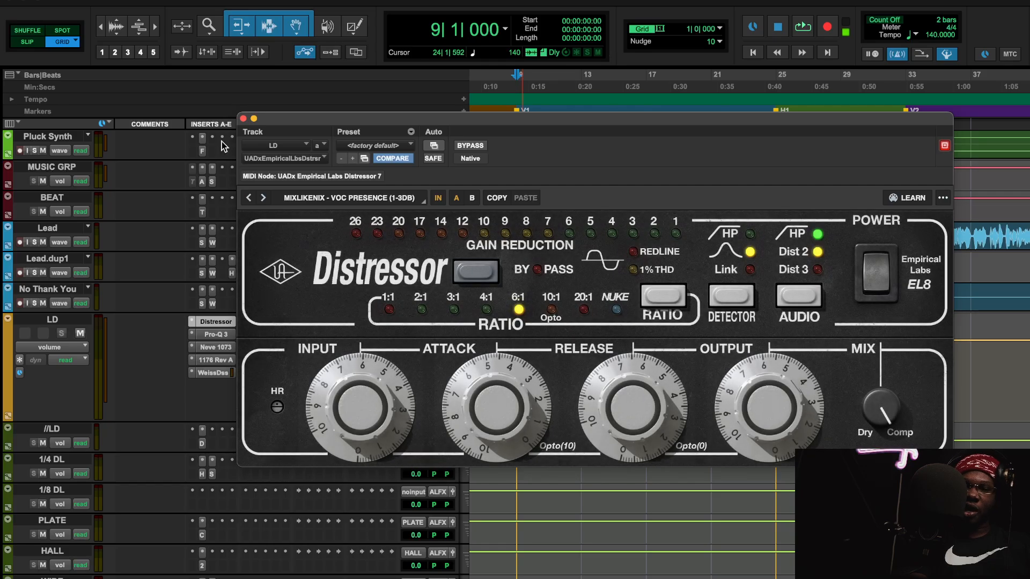
pyautogui.click(329, 200)
pyautogui.scroll(-2, 154, 483)
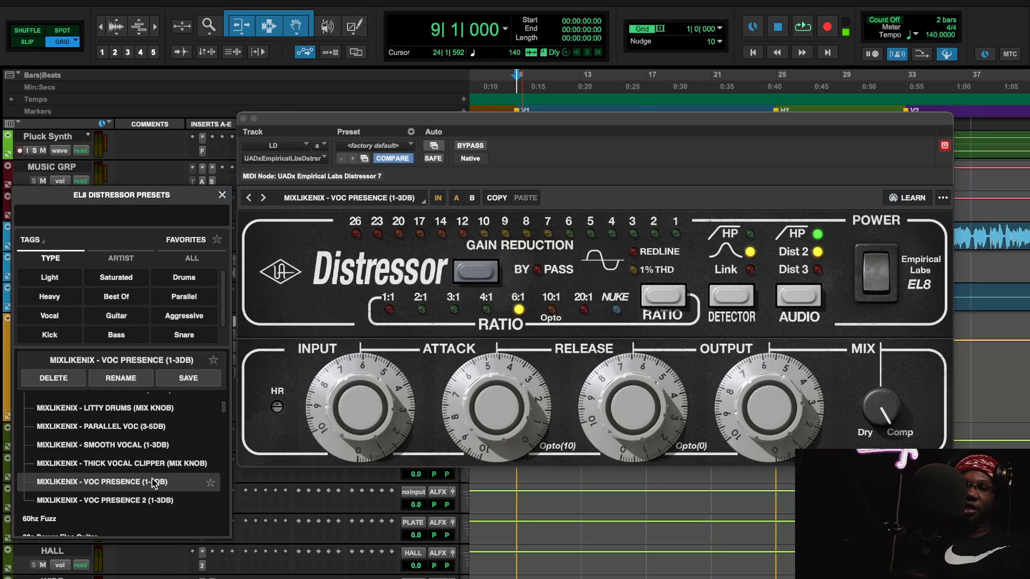
pyautogui.scroll(2, 153, 483)
pyautogui.scroll(-5, 154, 484)
pyautogui.scroll(6, 153, 484)
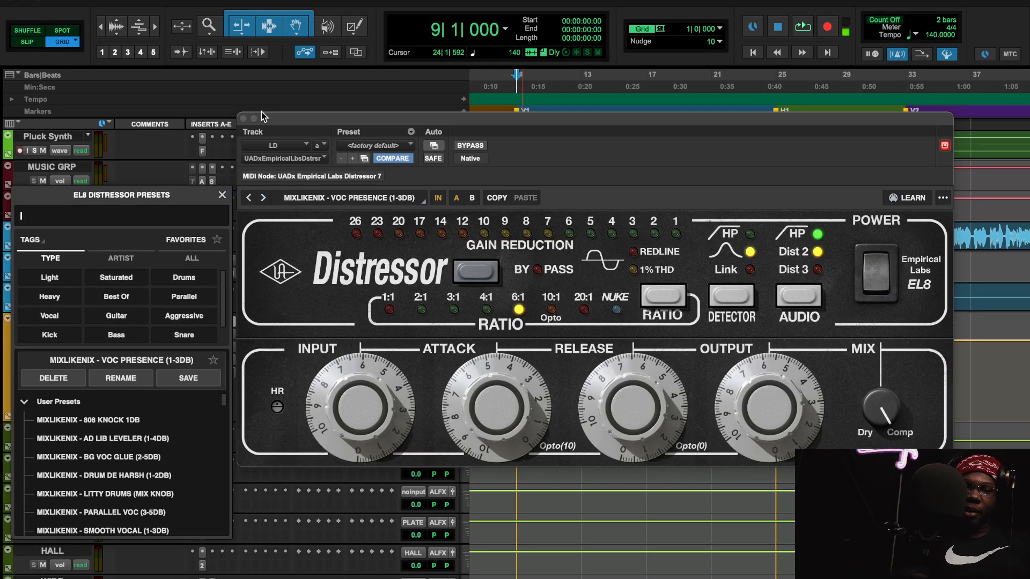
# Leave the preset browser, view the Distressor's additional options and close the plug-in window
pyautogui.click(222, 195)
pyautogui.moveTo(684, 118); pyautogui.dragTo(505, 99)
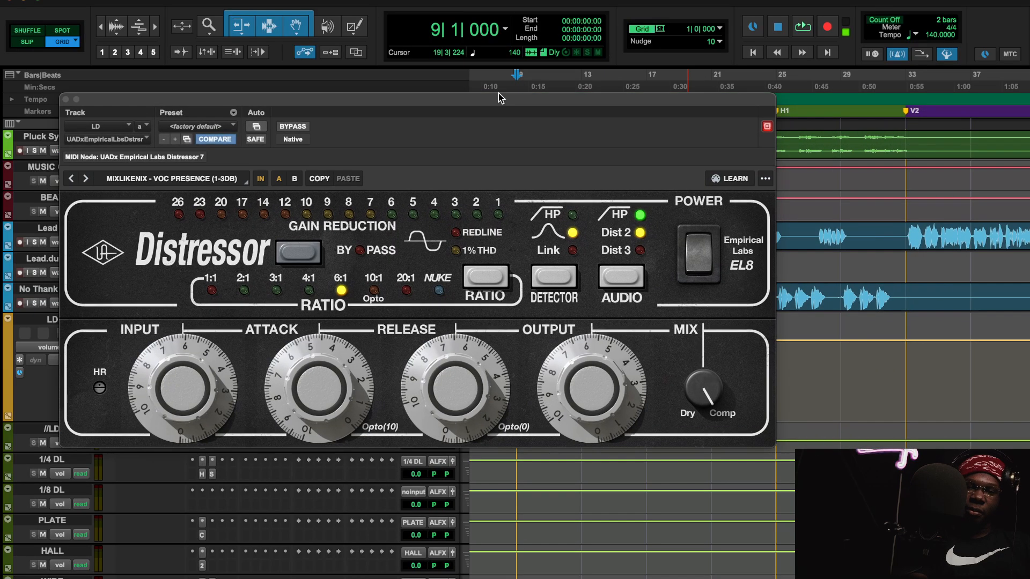
pyautogui.click(766, 179)
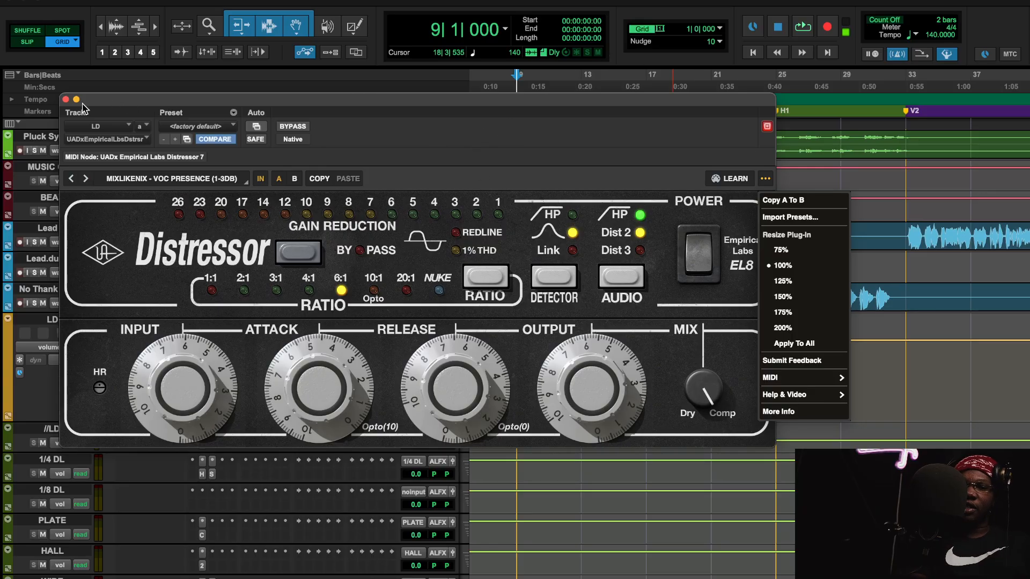
pyautogui.click(66, 99)
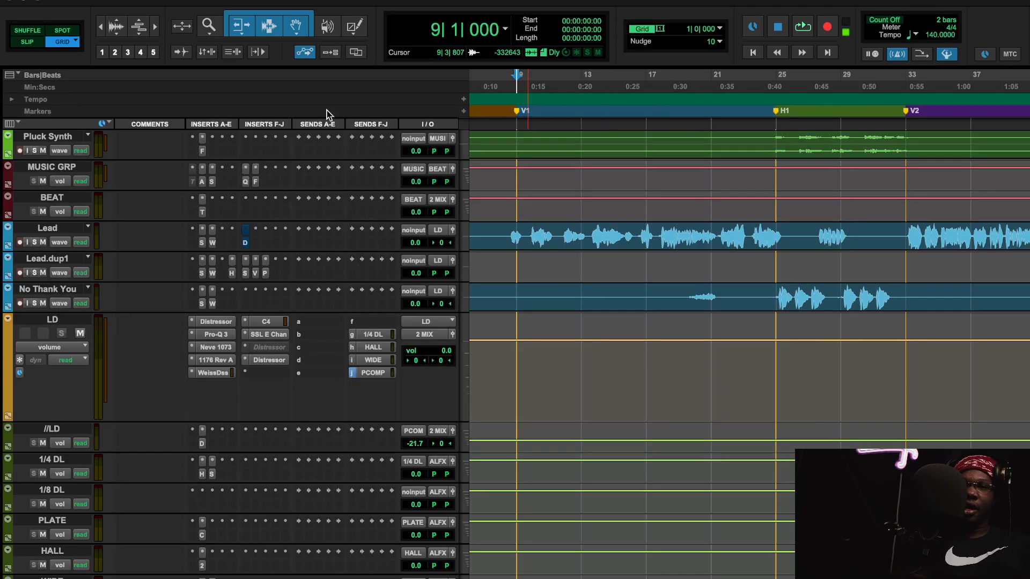
# Look through the session's instrument, drum and group tracks up to the 2 MIX and PRINT tracks
pyautogui.scroll(10, 234, 312)
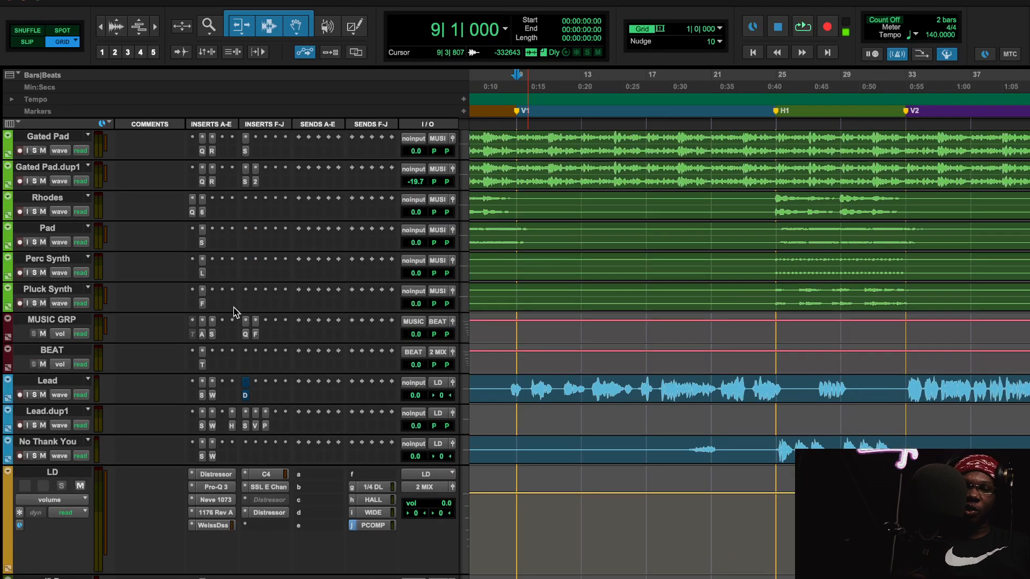
pyautogui.scroll(10, 234, 312)
pyautogui.scroll(-8, 231, 311)
pyautogui.scroll(1, 236, 315)
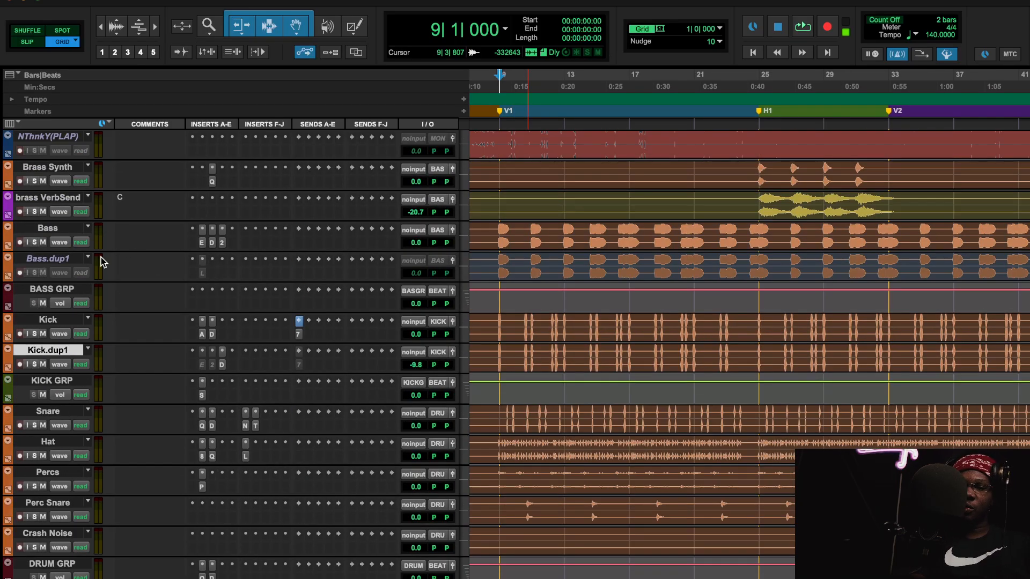
pyautogui.scroll(1, 302, 330)
pyautogui.scroll(-15, 139, 370)
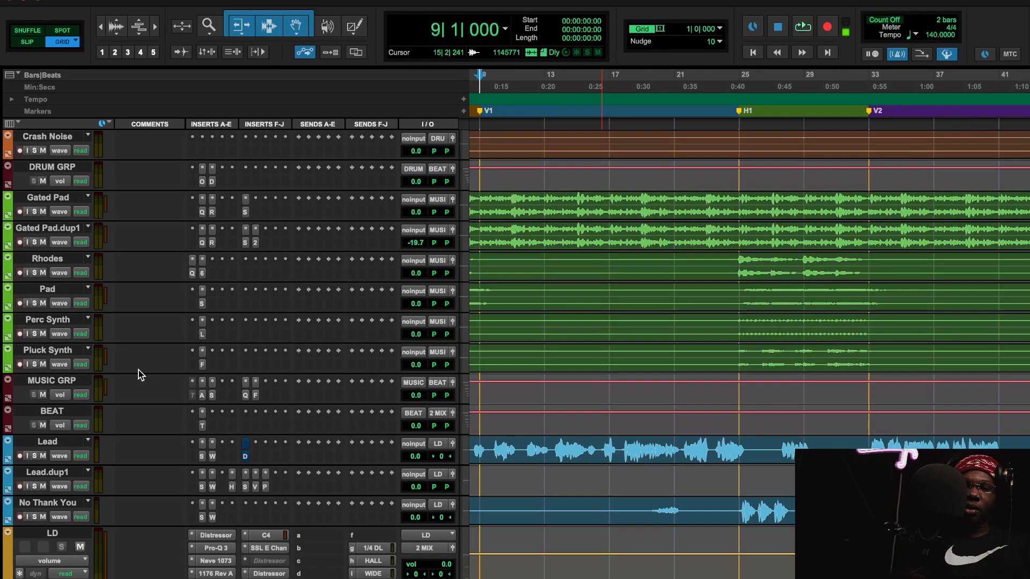
pyautogui.scroll(16, 138, 371)
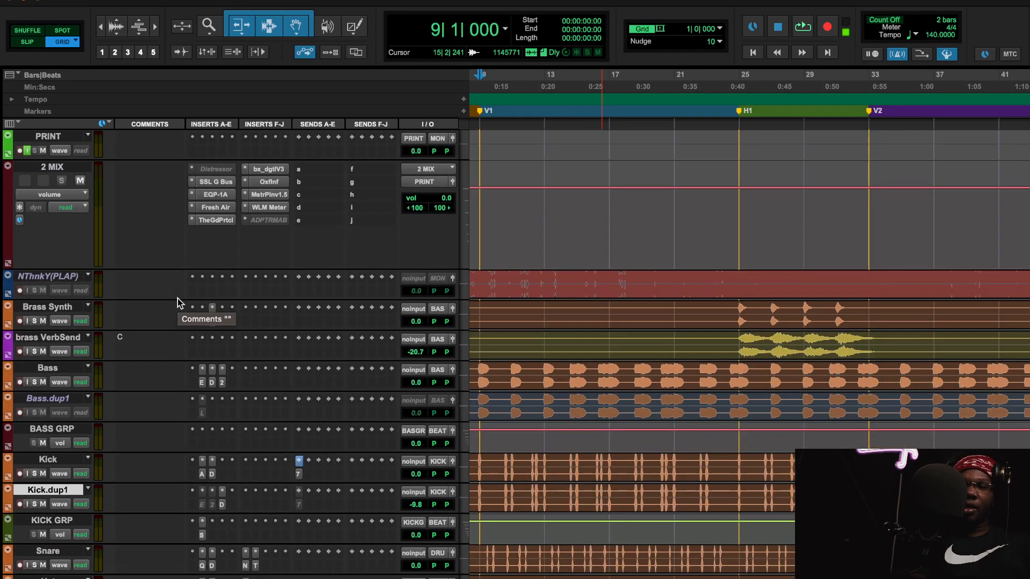
pyautogui.hscroll(-2, 651, 349)
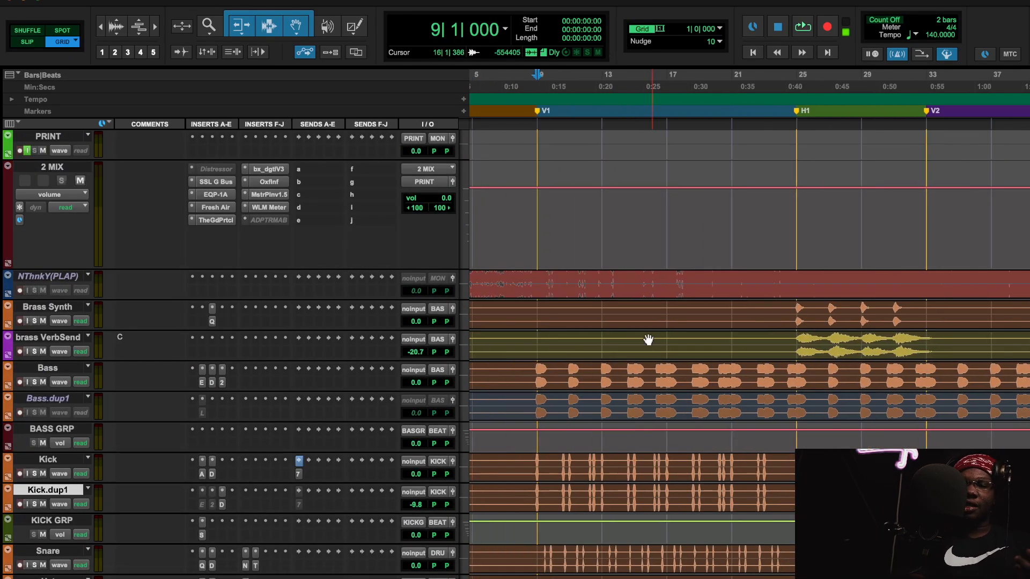
# Audition the Bass track in solo from the start of the V1 section, then clear the solo
pyautogui.press('space')
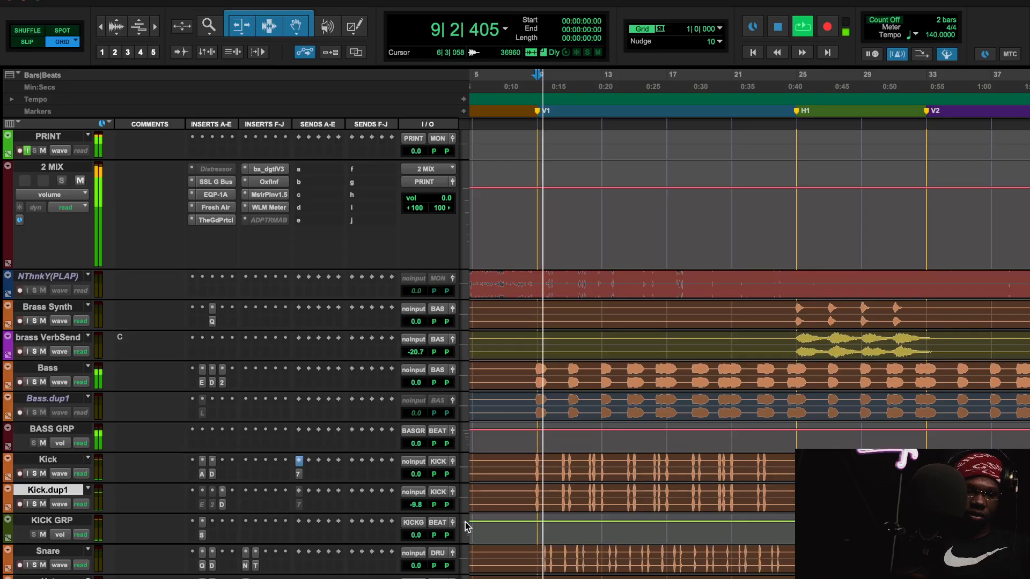
pyautogui.click(35, 382)
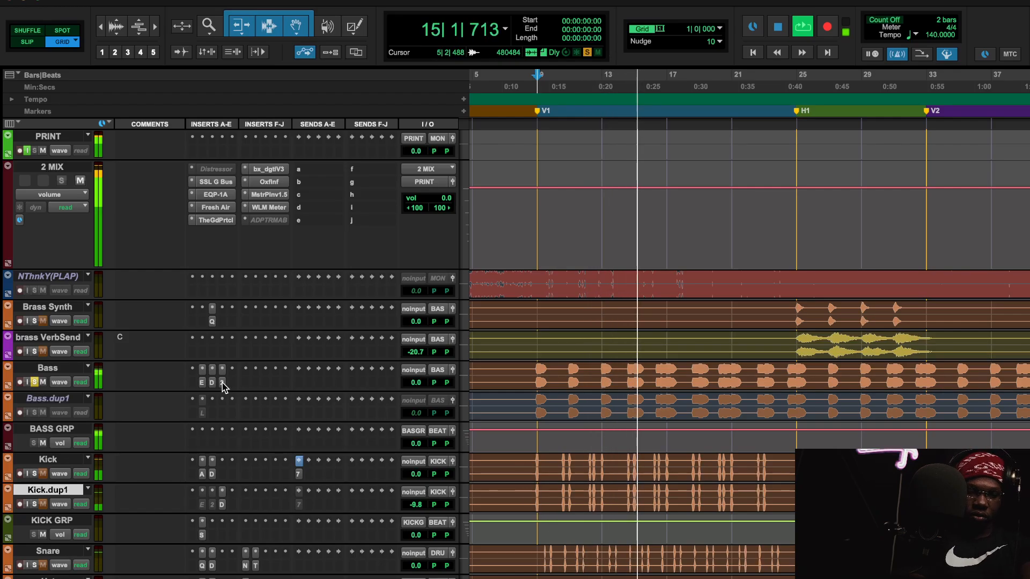
pyautogui.press('space')
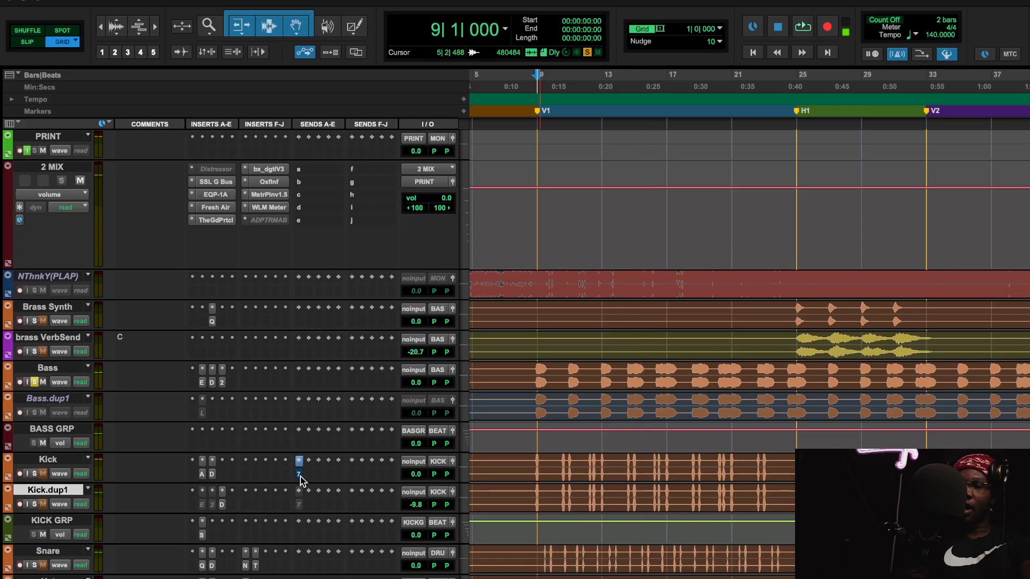
pyautogui.click(35, 382)
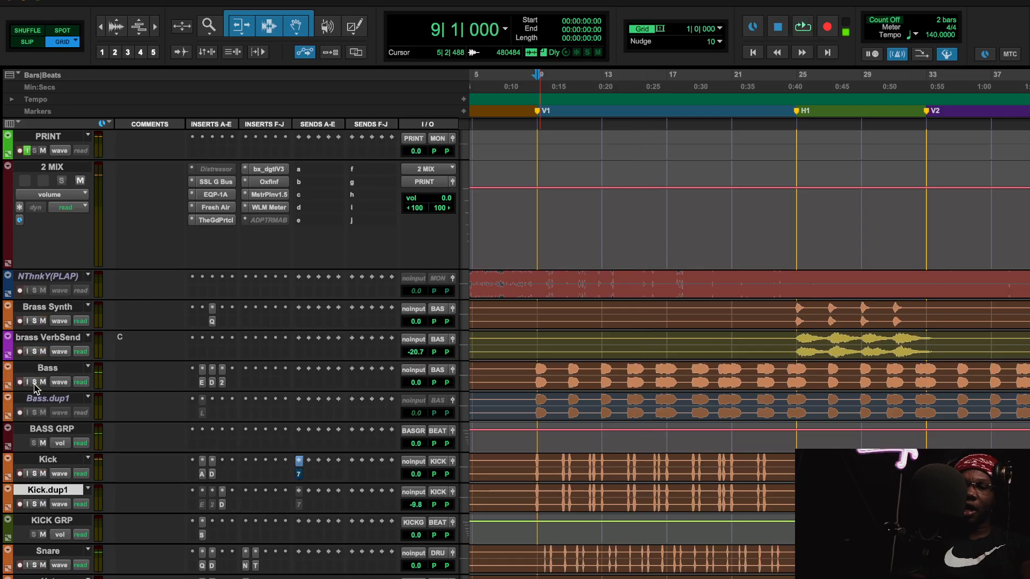
# Open the Distressor on the Bass track and compare the soloed bass with the effect bypassed and active
pyautogui.click(212, 383)
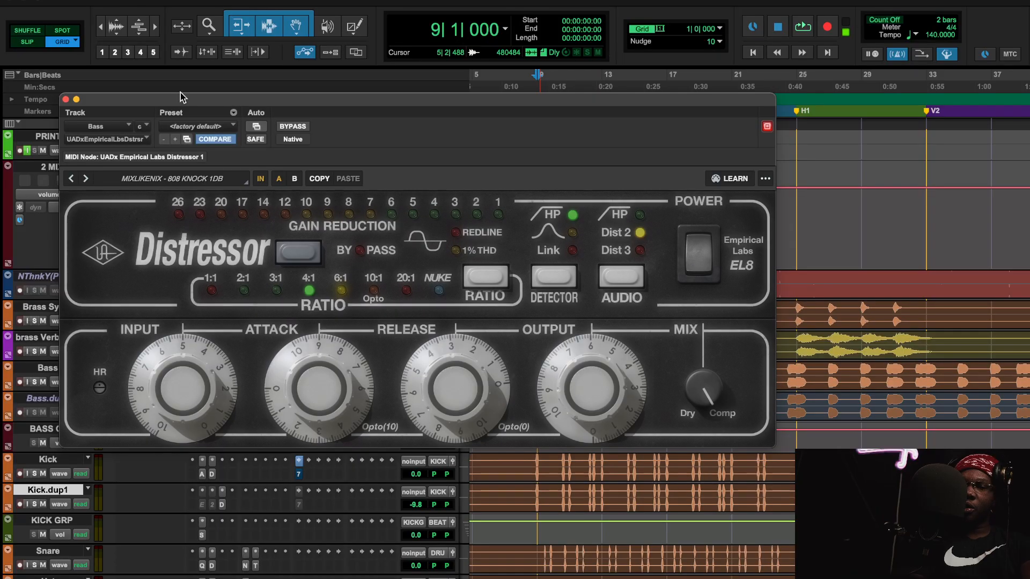
pyautogui.press('space')
pyautogui.click(34, 382)
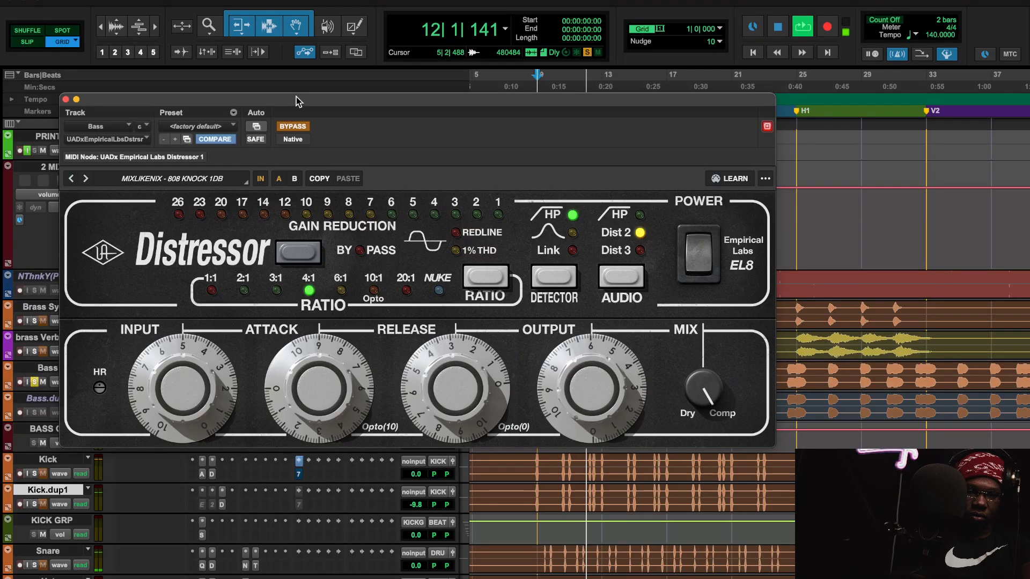
pyautogui.moveTo(296, 97); pyautogui.dragTo(417, 118)
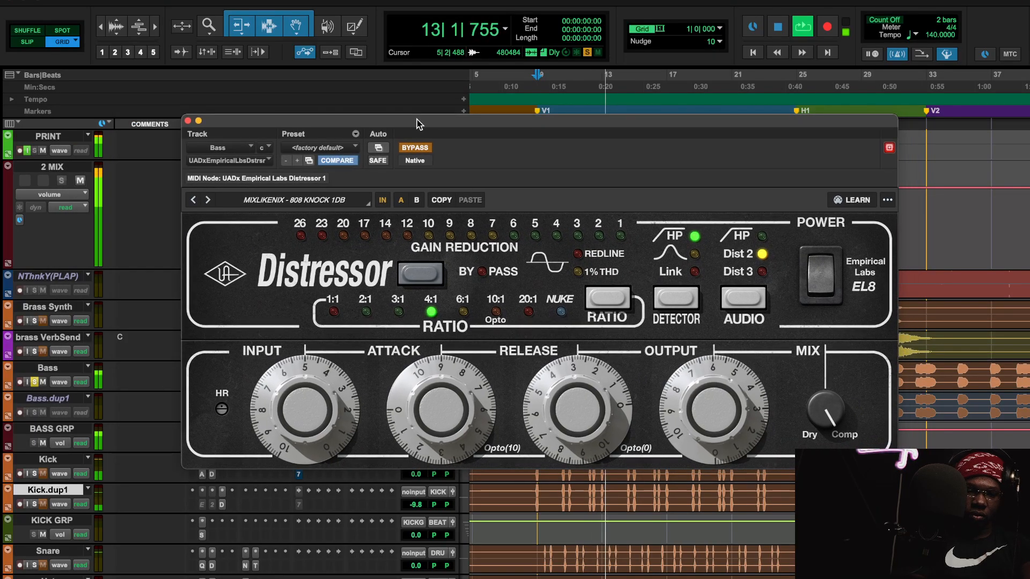
pyautogui.click(422, 150)
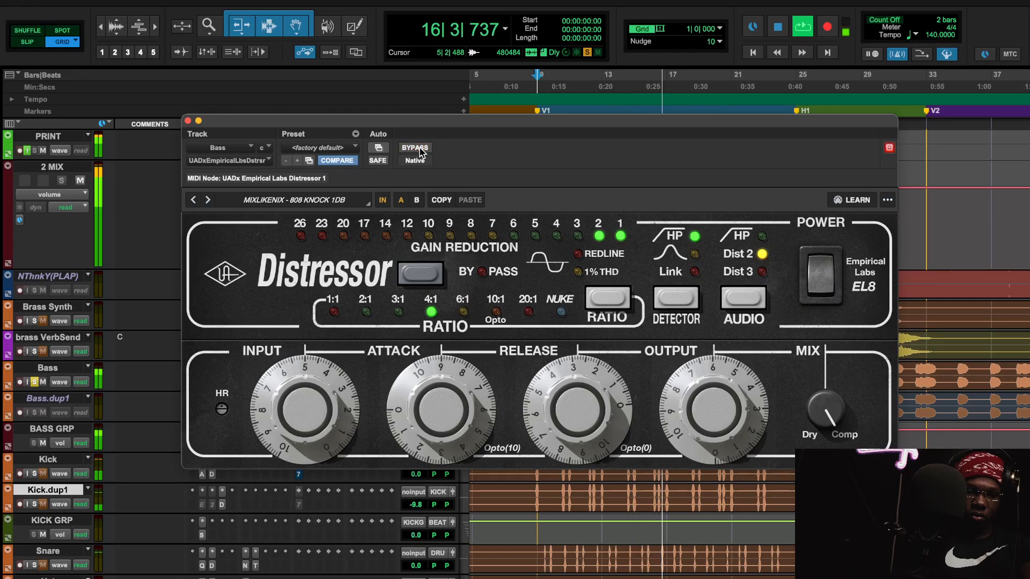
pyautogui.press('space')
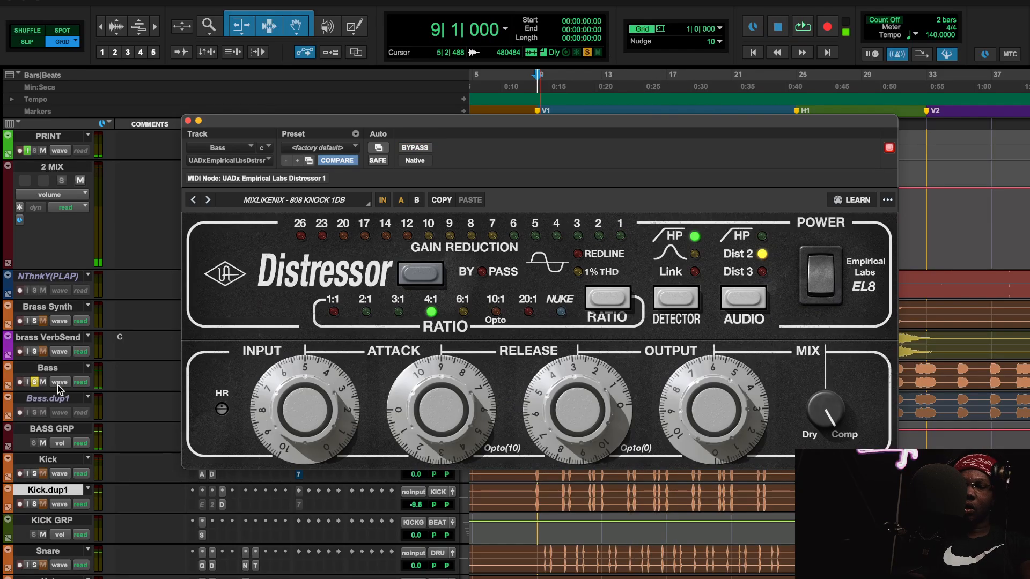
pyautogui.click(35, 382)
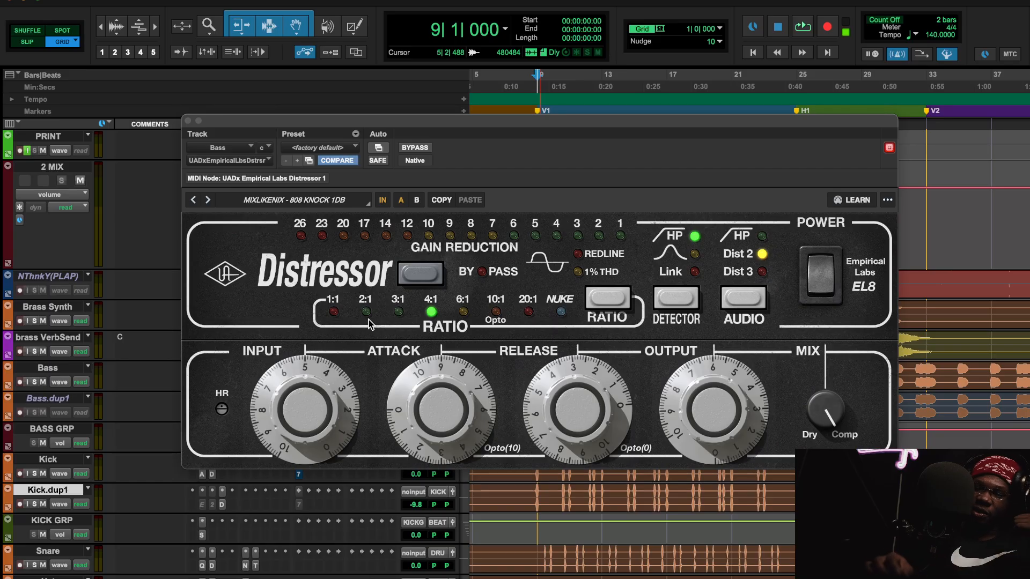
# Try the Bass Distressor's detector settings: HP off and on, mid-band emphasis and Link, returning to HP only
pyautogui.click(694, 237)
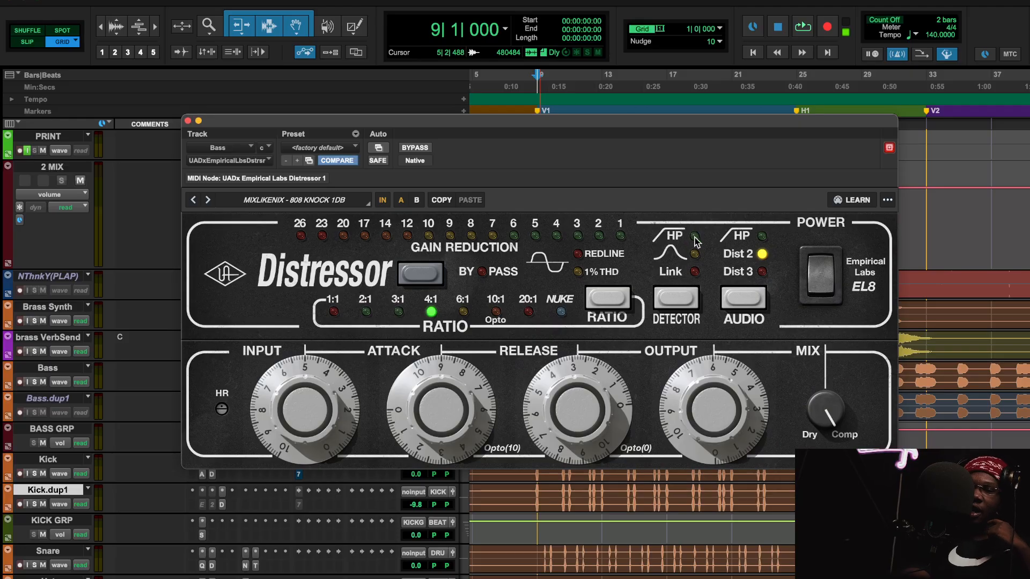
pyautogui.click(695, 238)
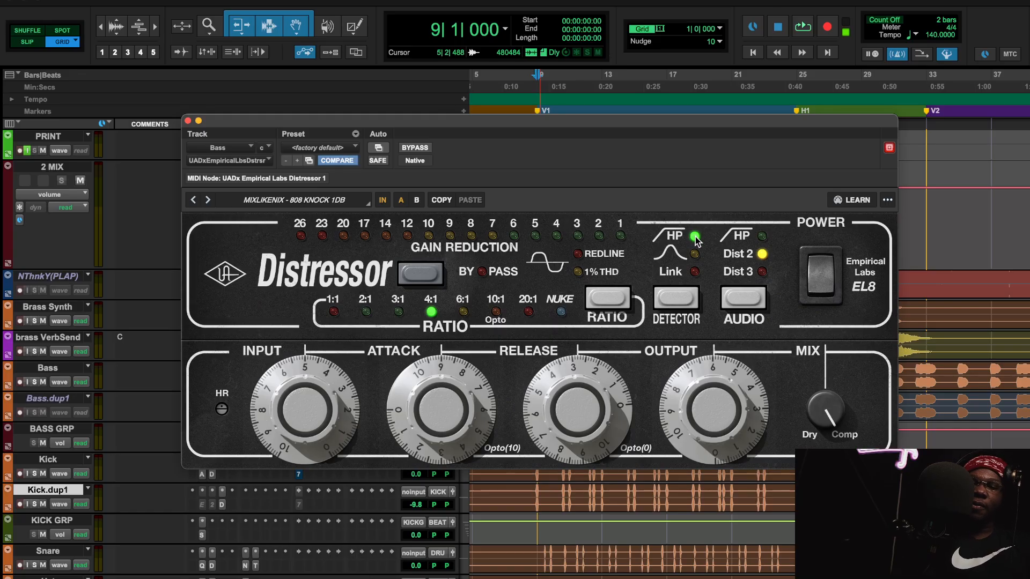
pyautogui.click(695, 253)
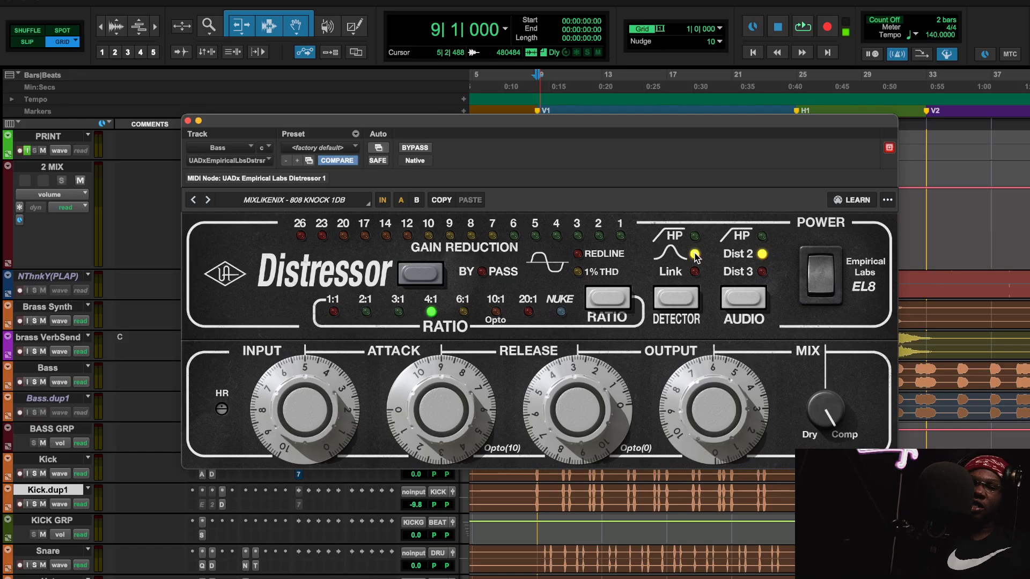
pyautogui.click(696, 272)
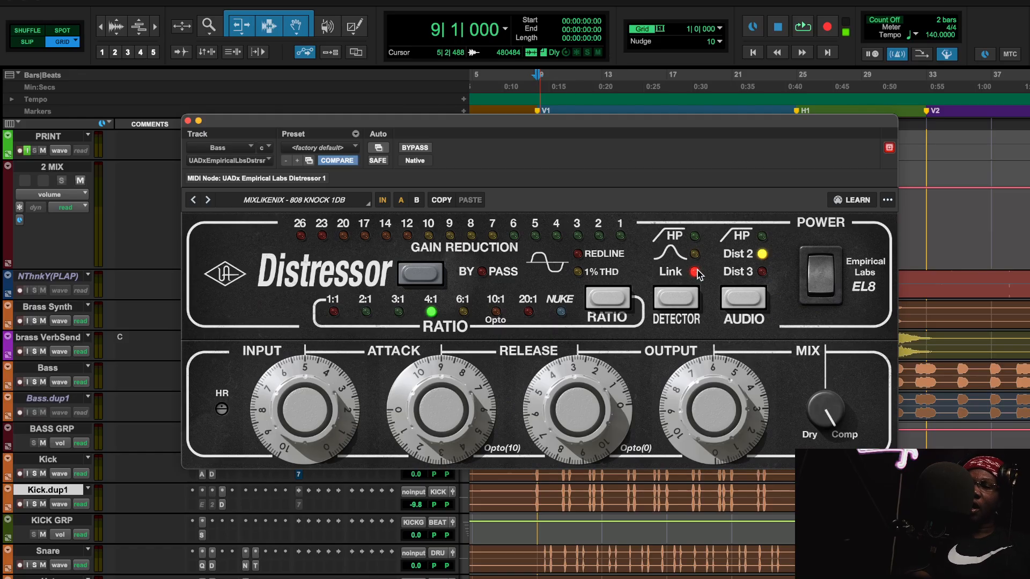
pyautogui.click(695, 241)
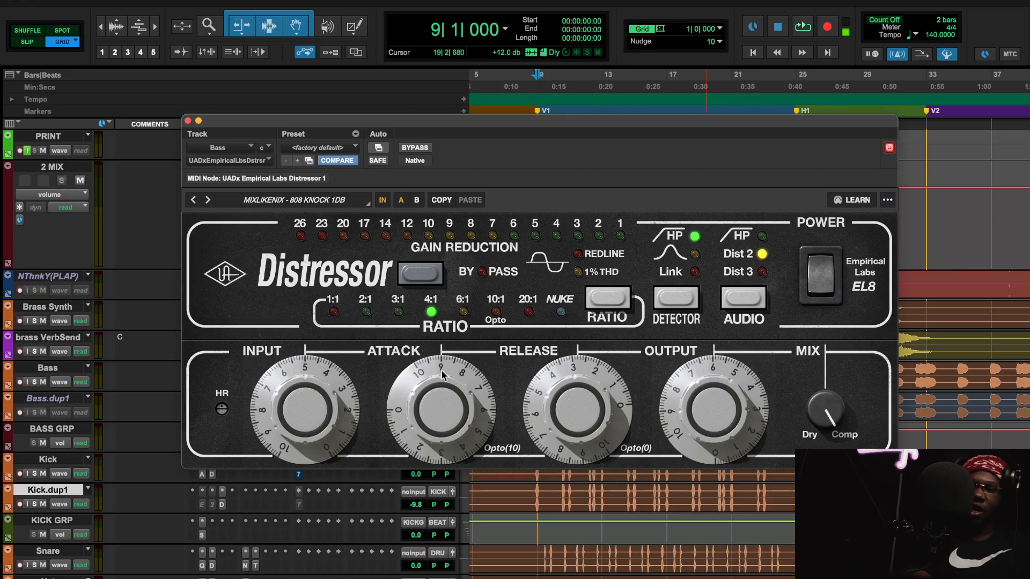
# Replay the soloed Bass from V1, toggling the Distressor's bypass on and off, then stop and clear the solo
pyautogui.press('space')
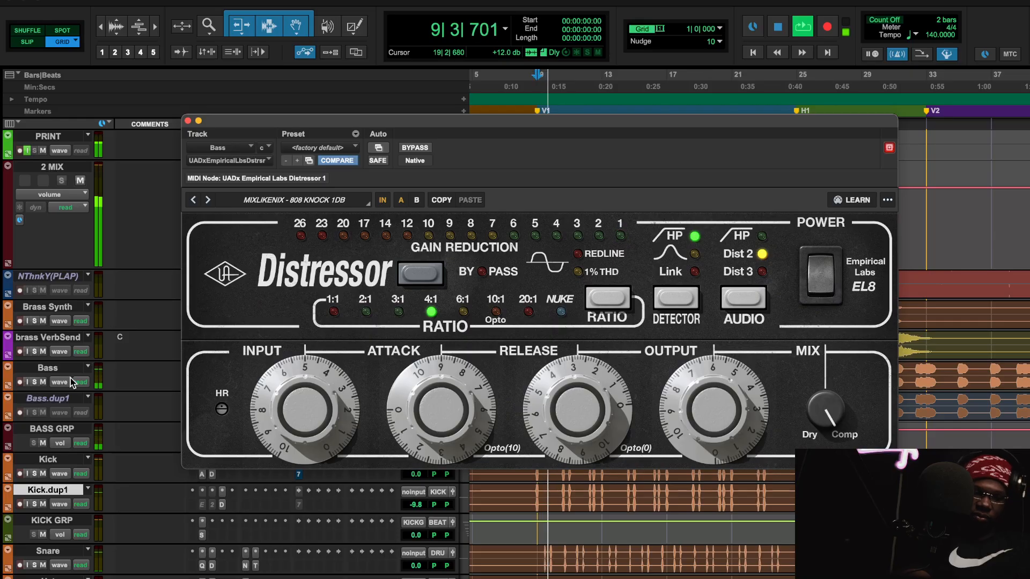
pyautogui.click(35, 382)
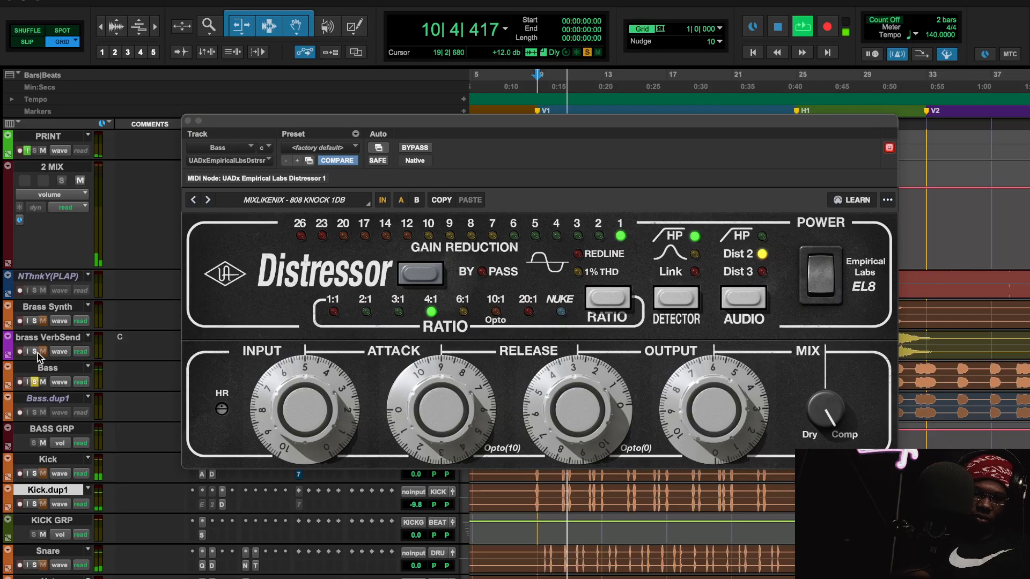
pyautogui.click(415, 149)
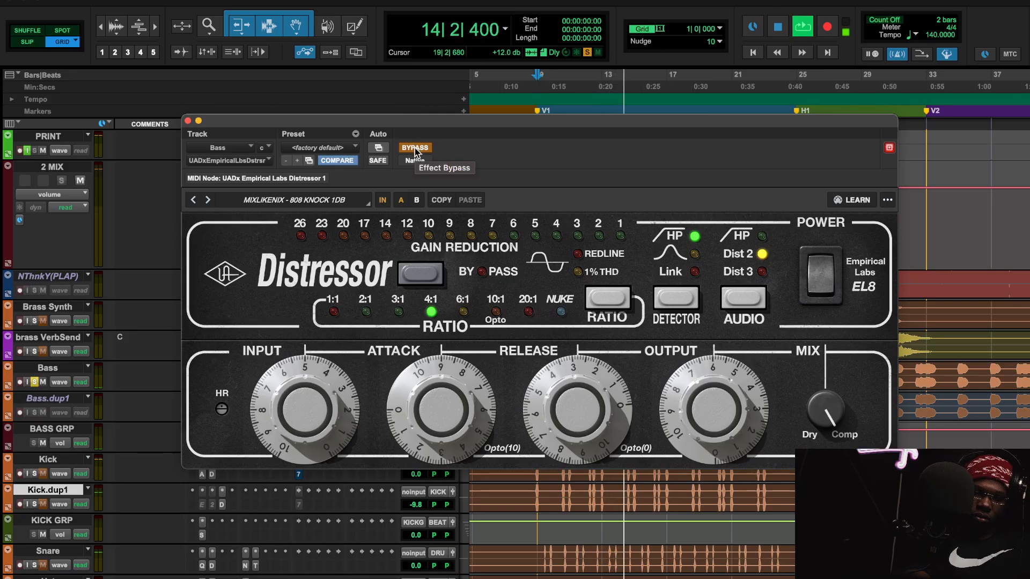
pyautogui.click(415, 148)
pyautogui.press('space')
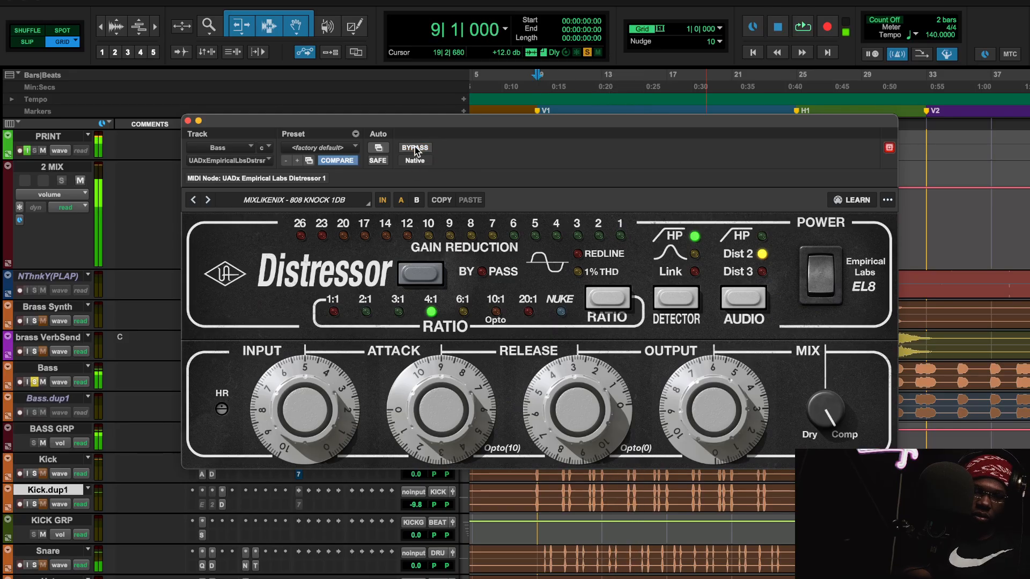
pyautogui.click(35, 382)
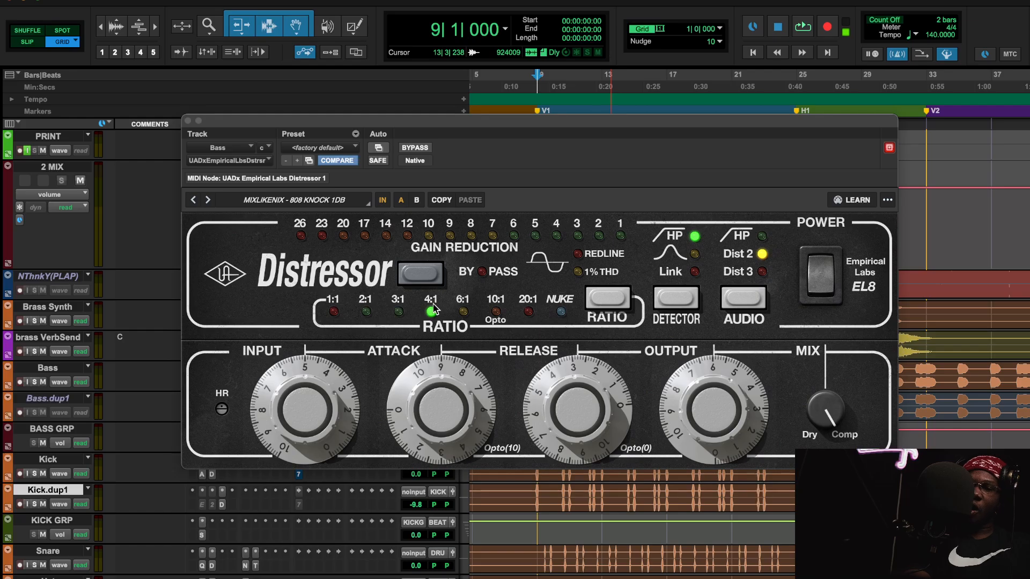
# Open the Distressor on the Kick track and play from V1 with Kick and Kick.dup1 soloed
pyautogui.click(188, 121)
pyautogui.scroll(-3, 289, 338)
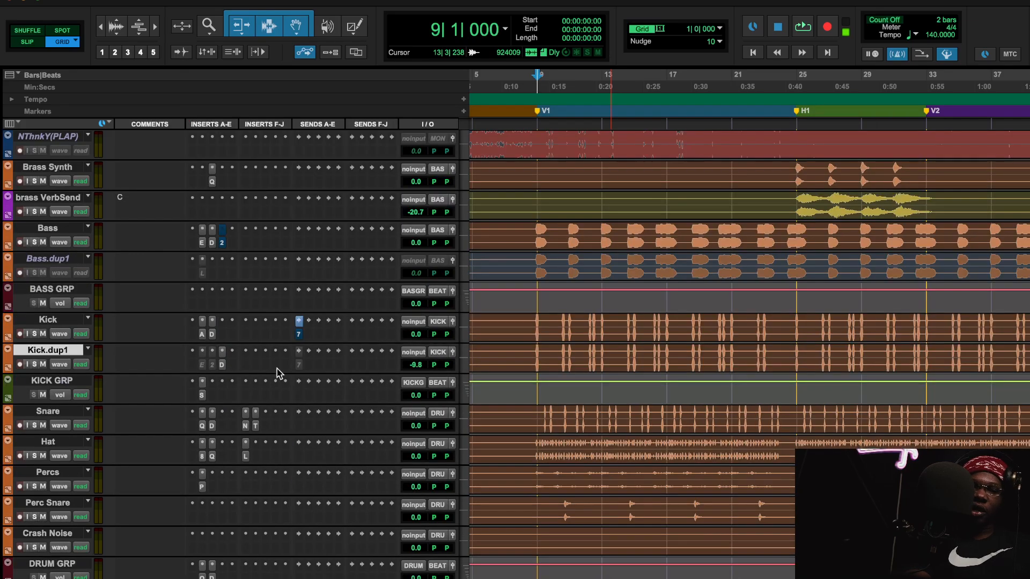
pyautogui.click(214, 333)
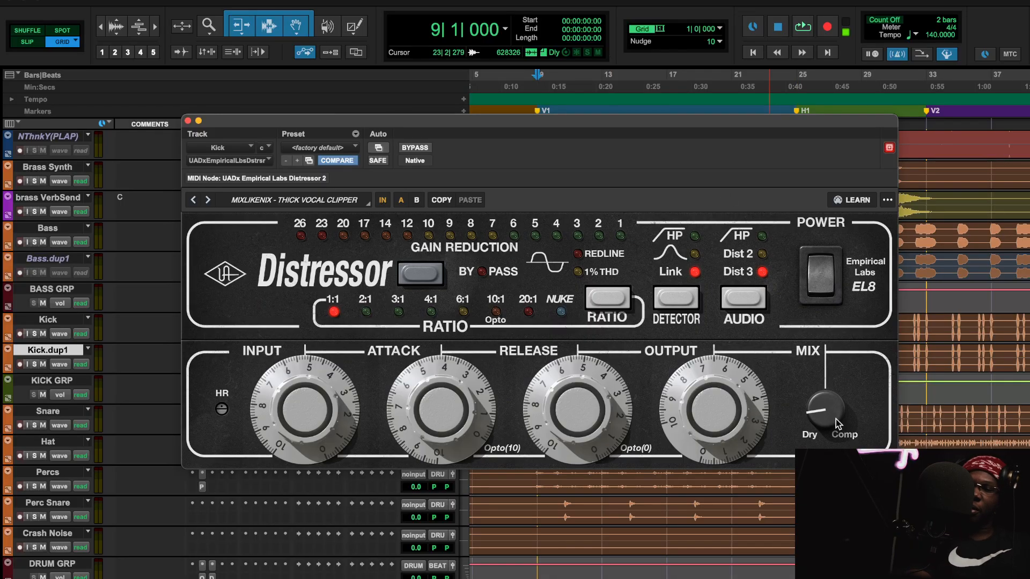
pyautogui.press('space')
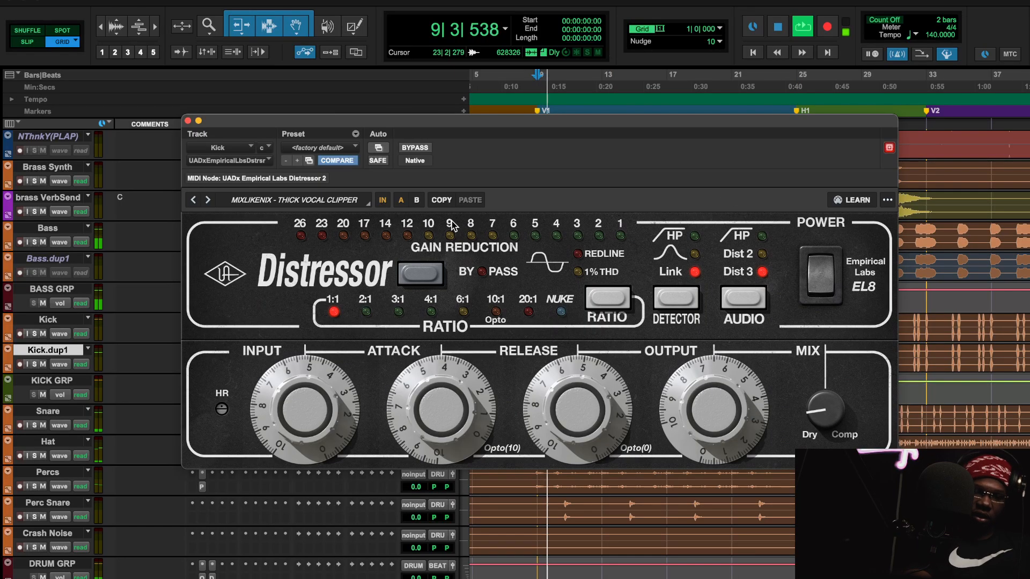
pyautogui.click(34, 334)
pyautogui.click(34, 364)
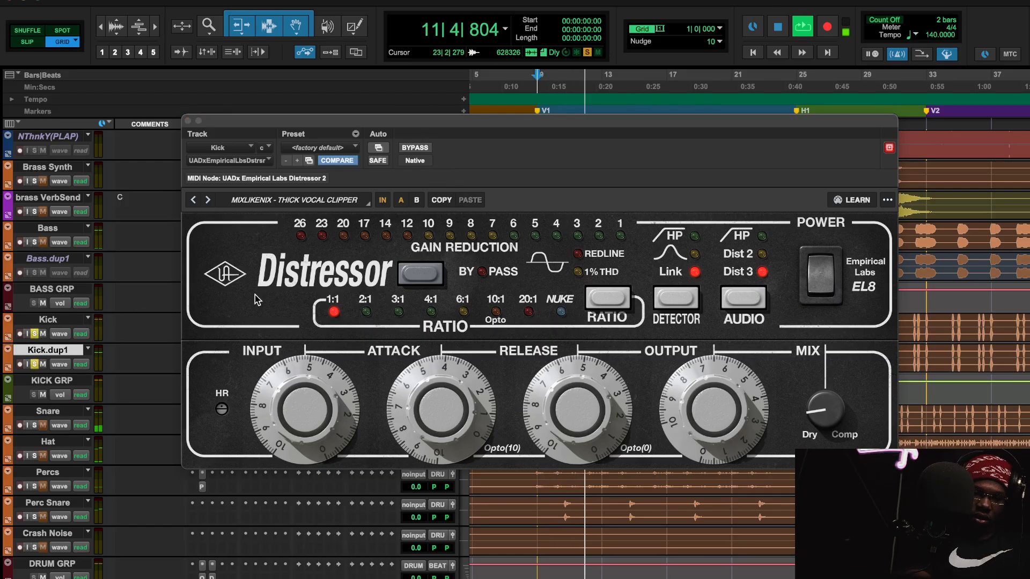
# Compare the soloed kicks with the Kick Distressor bypassed and active, then stop playback and clear both solos
pyautogui.click(209, 130)
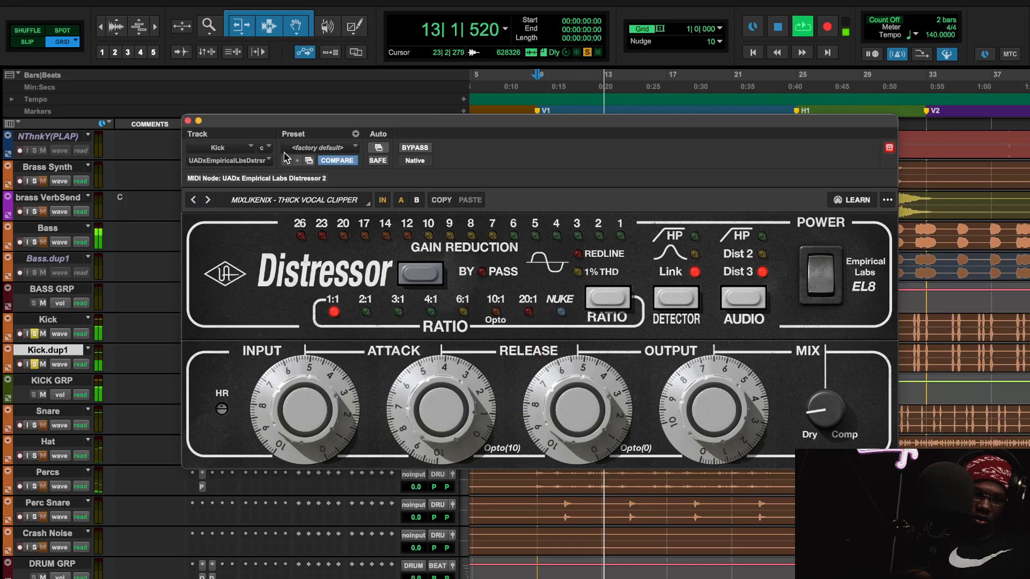
pyautogui.click(416, 148)
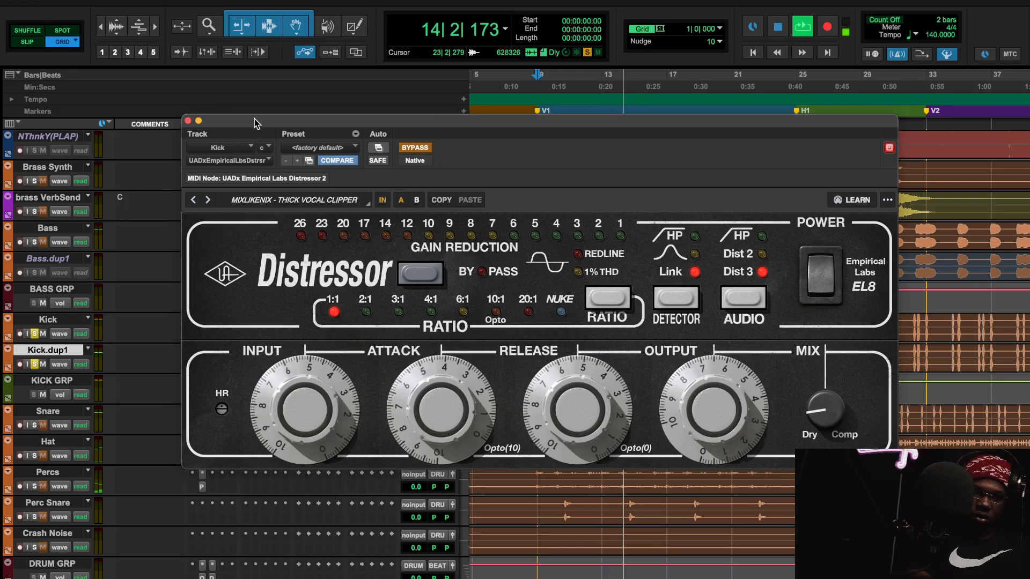
pyautogui.moveTo(255, 121); pyautogui.dragTo(315, 130)
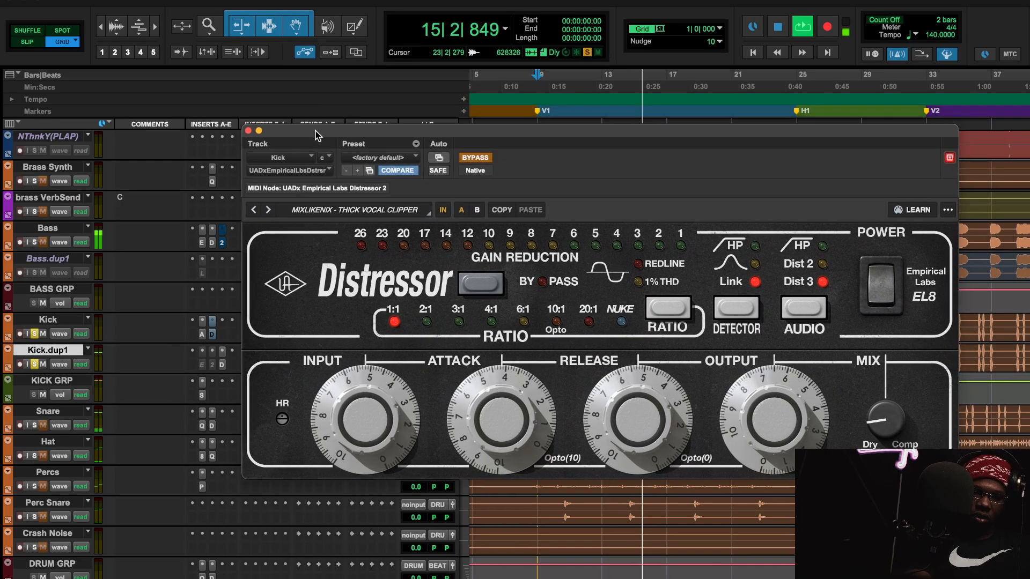
pyautogui.click(475, 157)
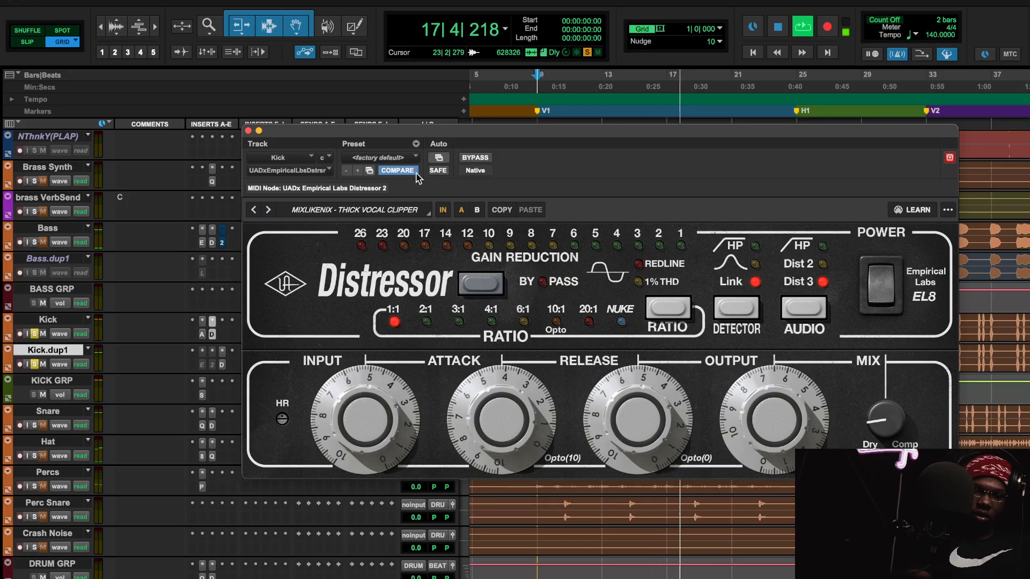
pyautogui.press('space')
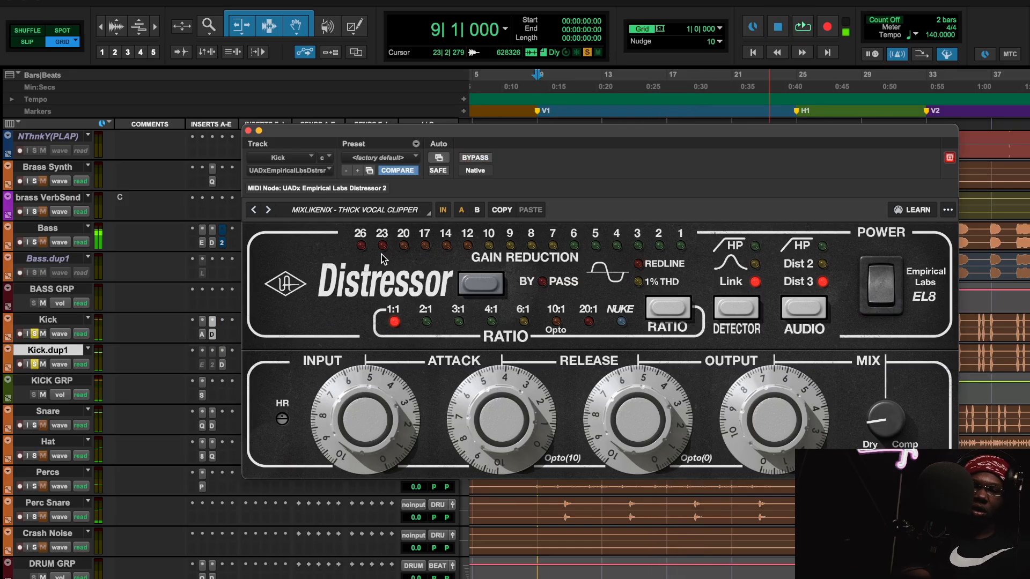
pyautogui.click(35, 334)
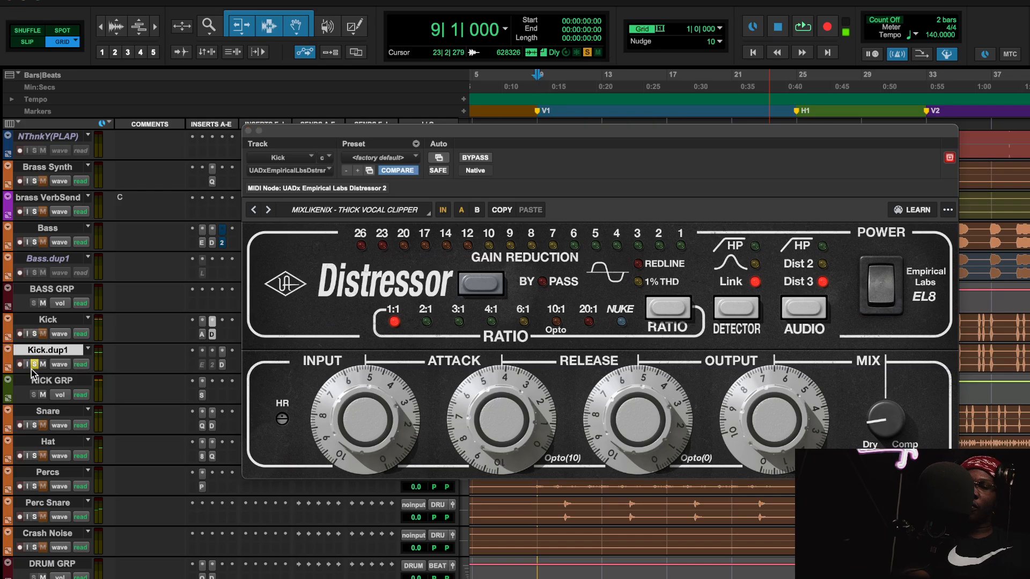
pyautogui.click(33, 365)
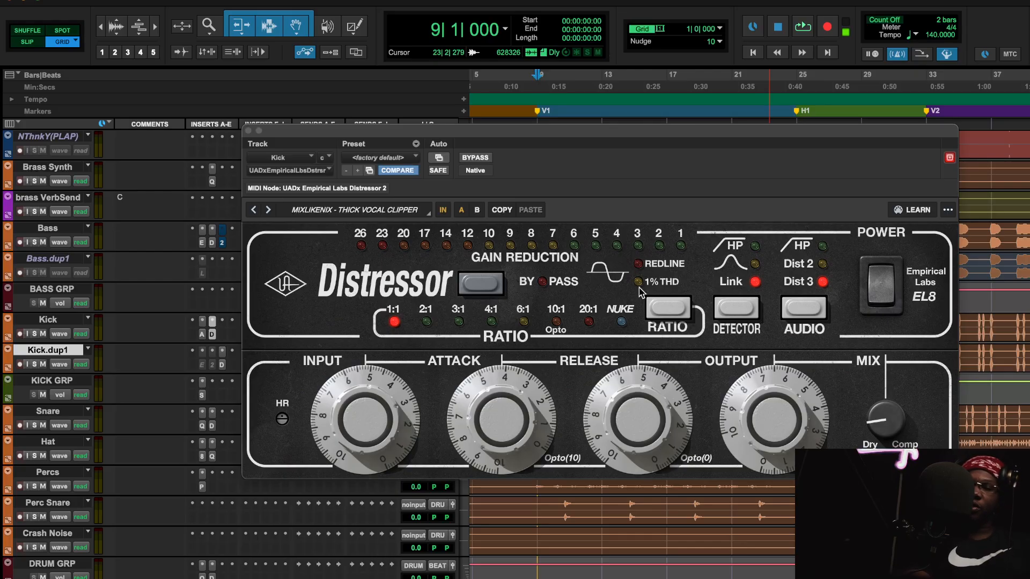
# View the Distressor settings on Kick.dup1, then open the Distressor on the Snare track
pyautogui.click(222, 365)
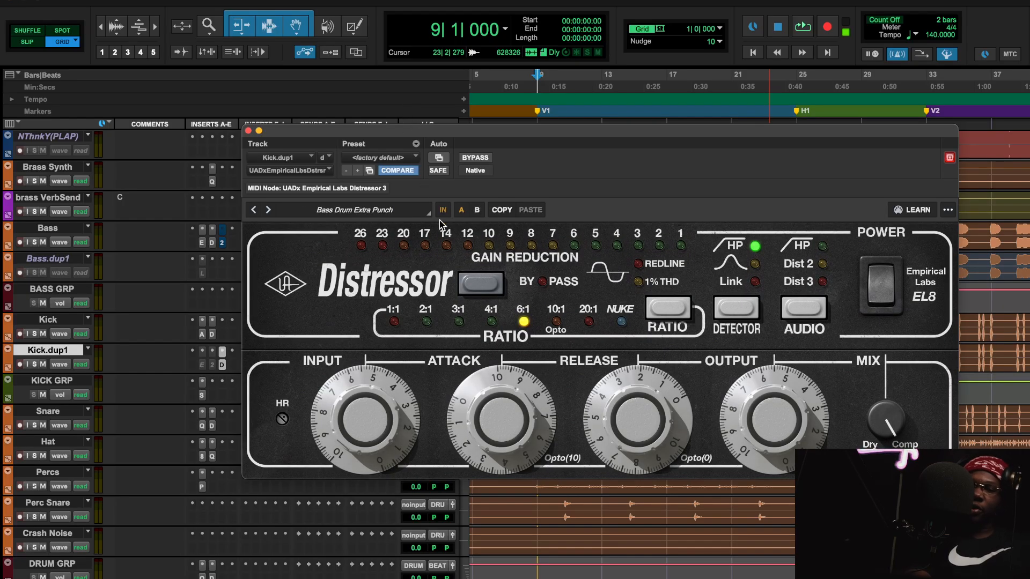
pyautogui.click(248, 131)
pyautogui.scroll(-2, 317, 355)
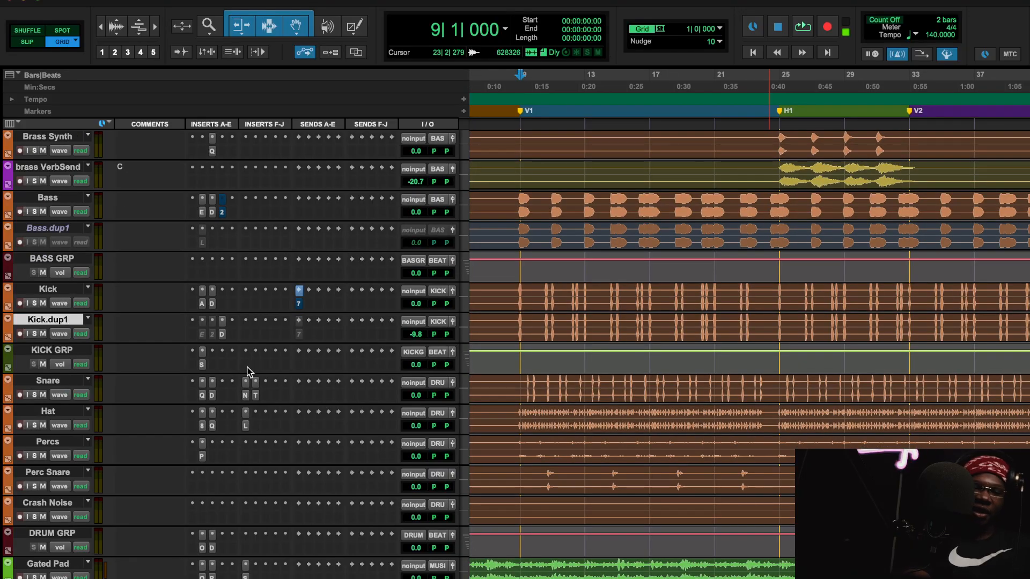
pyautogui.scroll(-2, 232, 422)
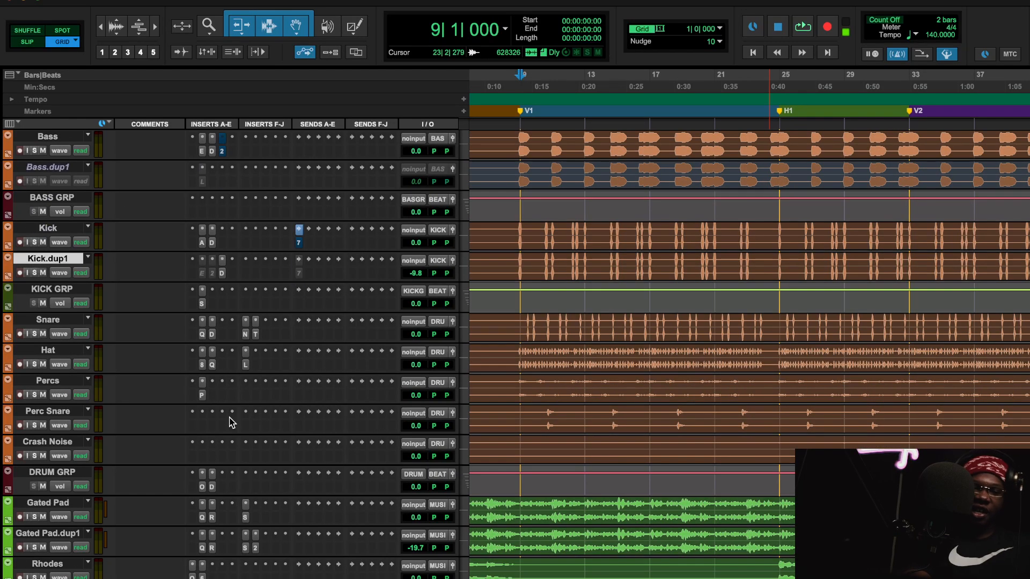
pyautogui.click(212, 334)
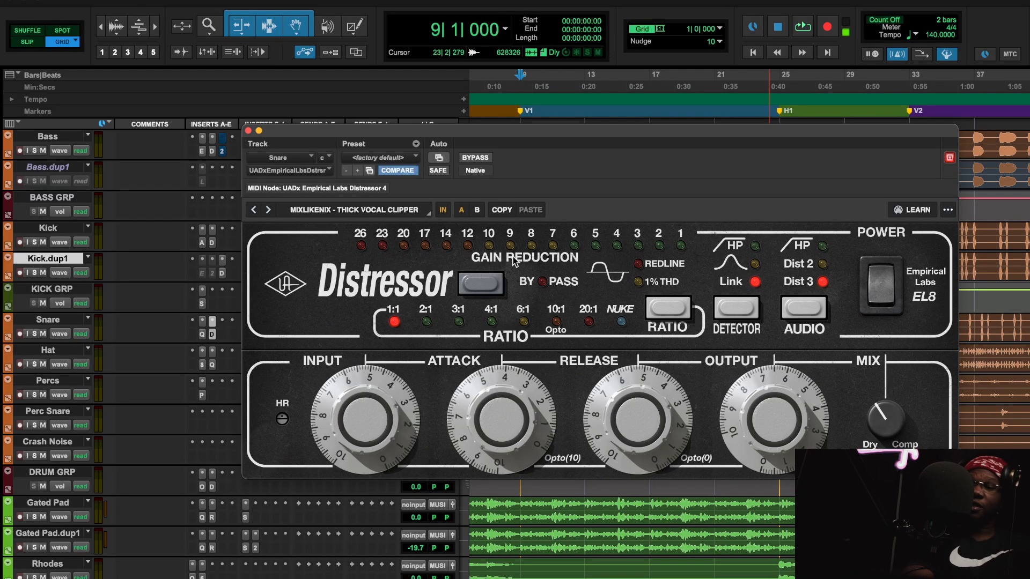
# Play the full mix from V1, comparing the Snare Distressor bypassed and active, then stop
pyautogui.press('space')
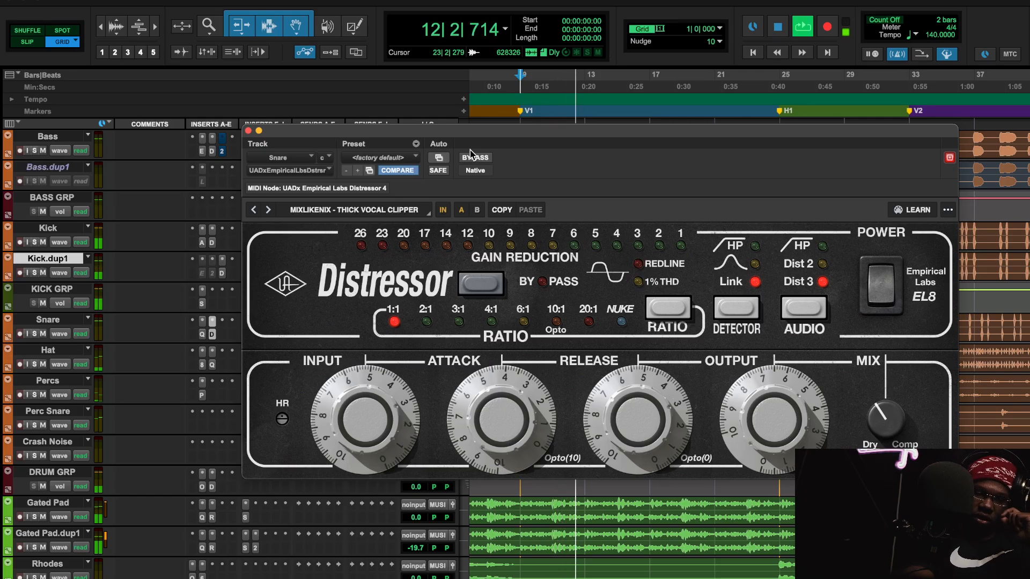
pyautogui.click(474, 161)
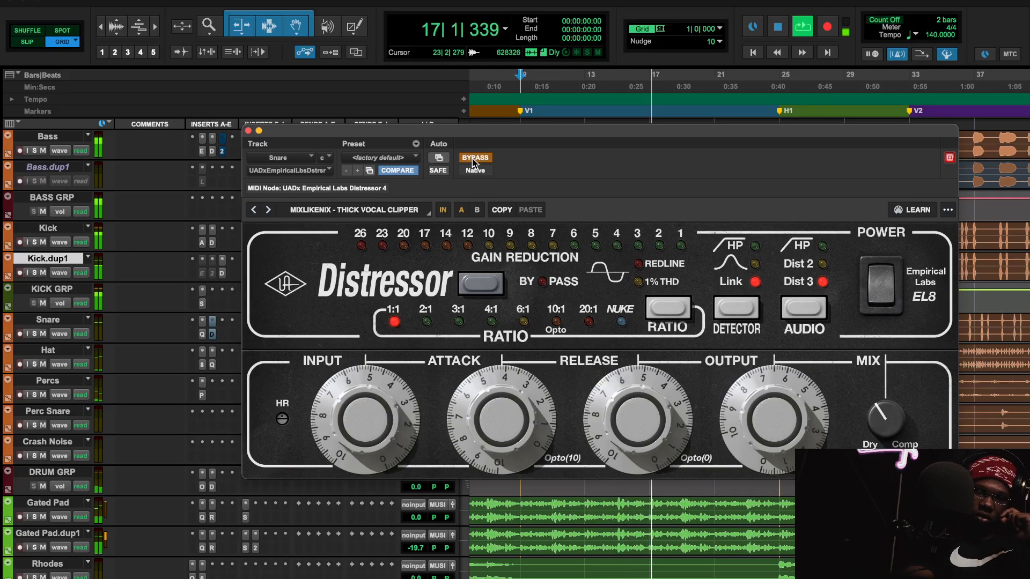
pyautogui.click(474, 159)
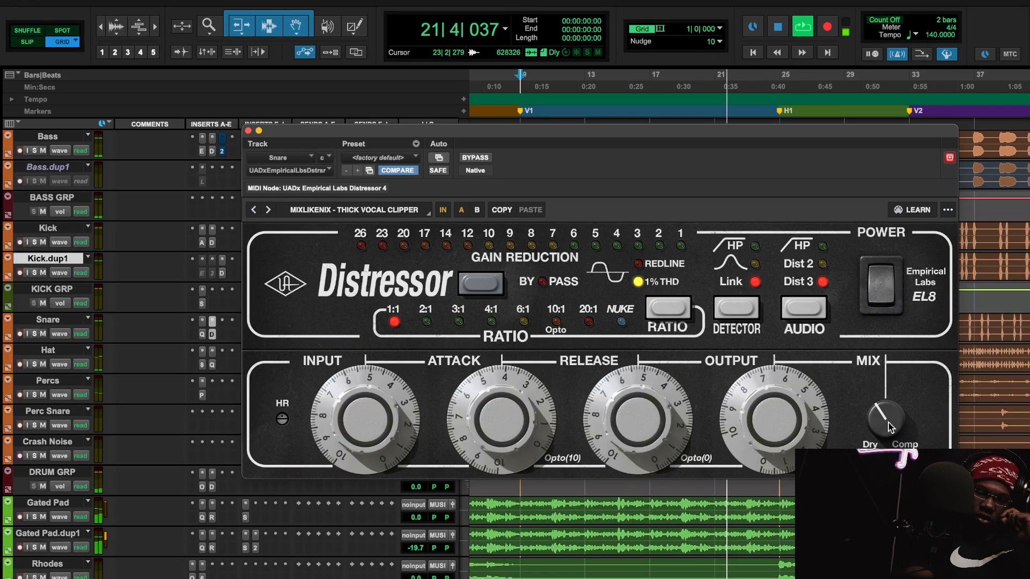
pyautogui.press('space')
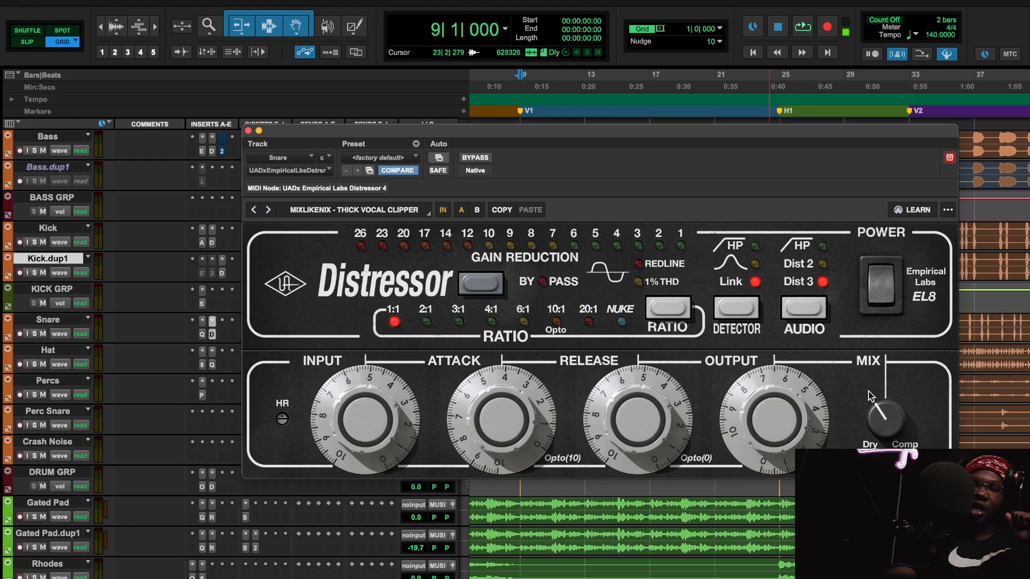
# Open the Distressor on DRUM GRP, browse its preset list and close the list without changing the preset
pyautogui.click(212, 488)
pyautogui.moveTo(468, 137); pyautogui.dragTo(399, 123)
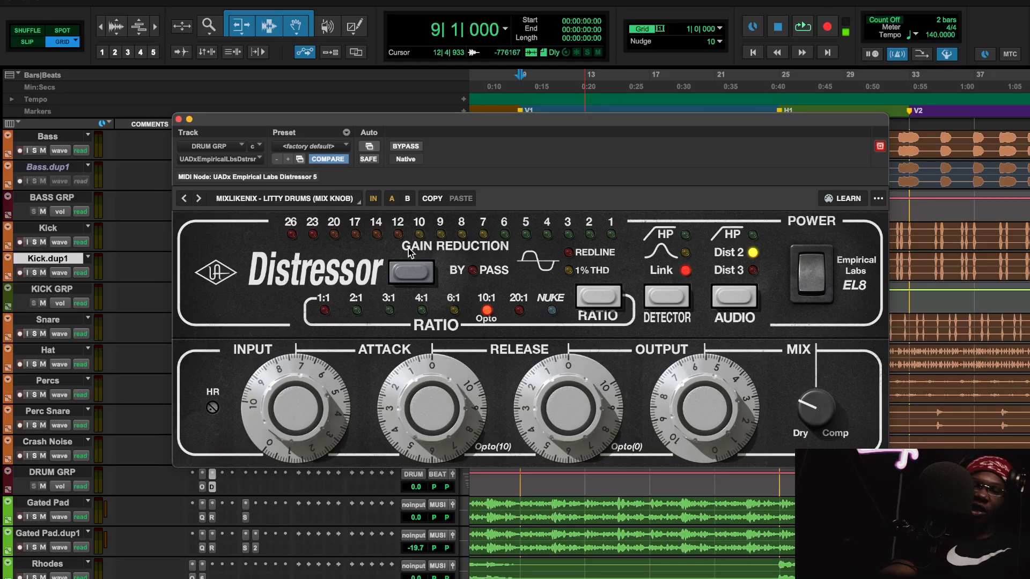
pyautogui.click(322, 198)
pyautogui.scroll(-1, 140, 436)
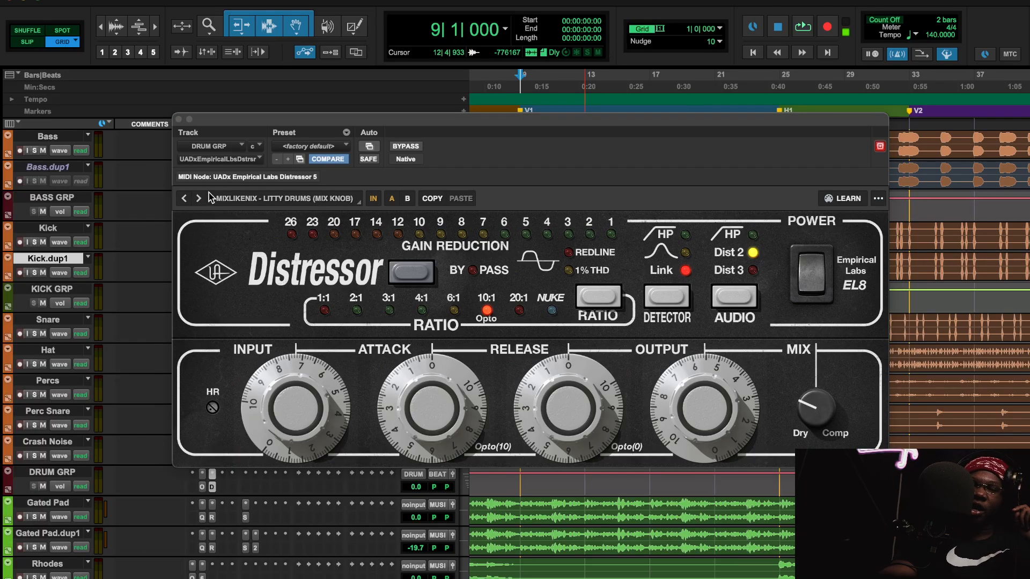
pyautogui.click(209, 195)
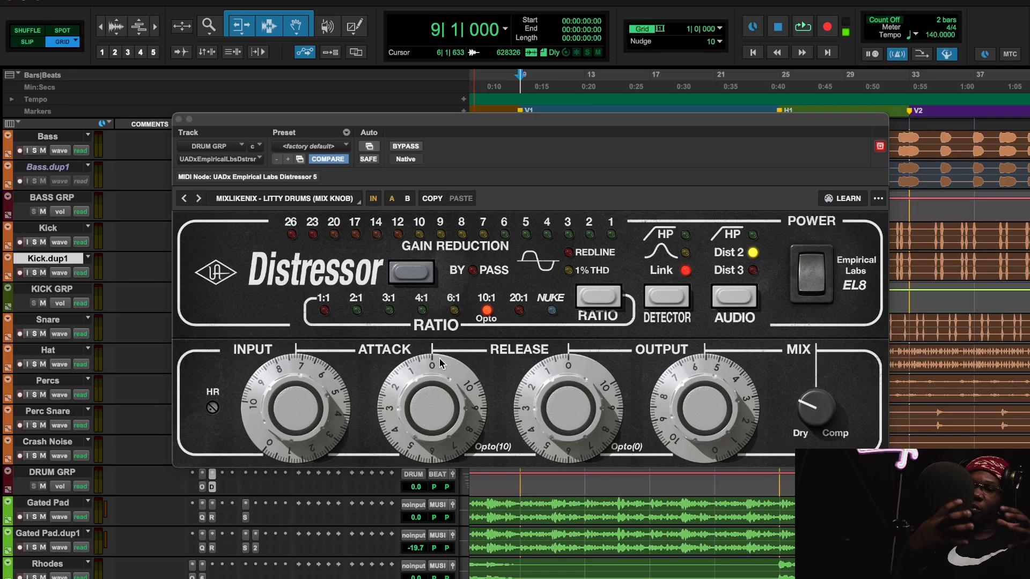
# Play the mix from V1, toggling the DRUM GRP Distressor's bypass on and off twice, then stop and close the plugin
pyautogui.press('space')
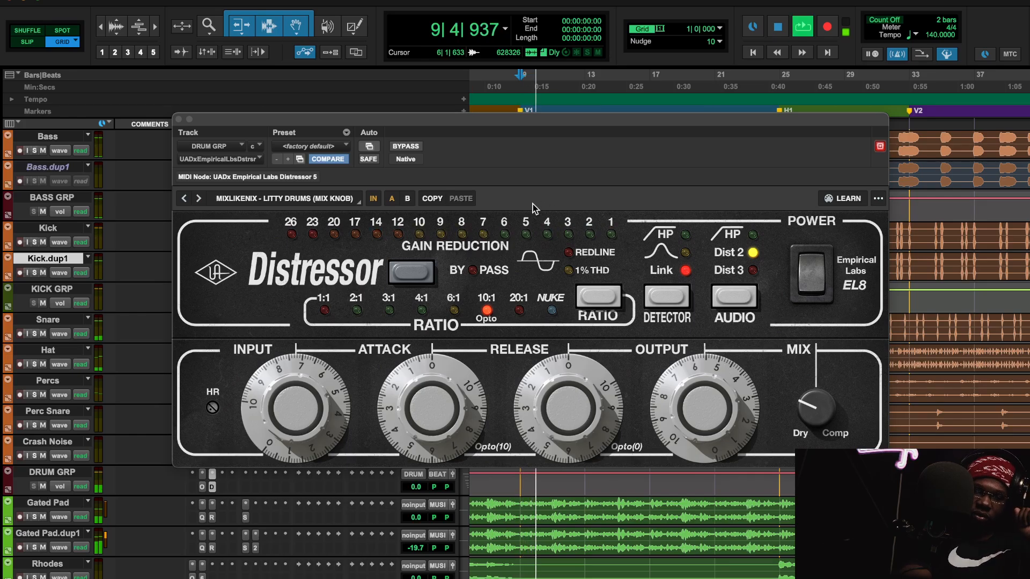
pyautogui.click(411, 147)
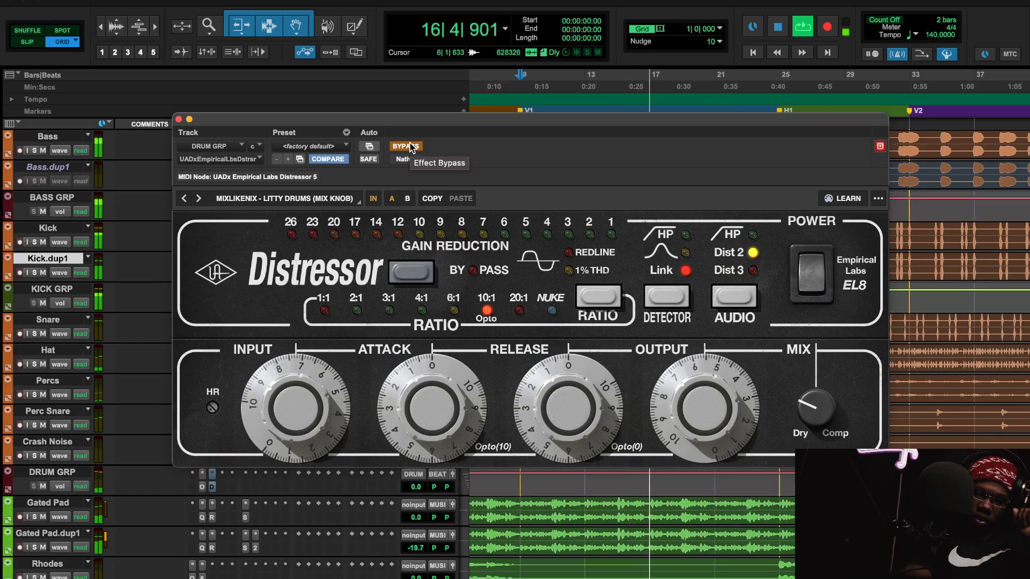
pyautogui.click(411, 147)
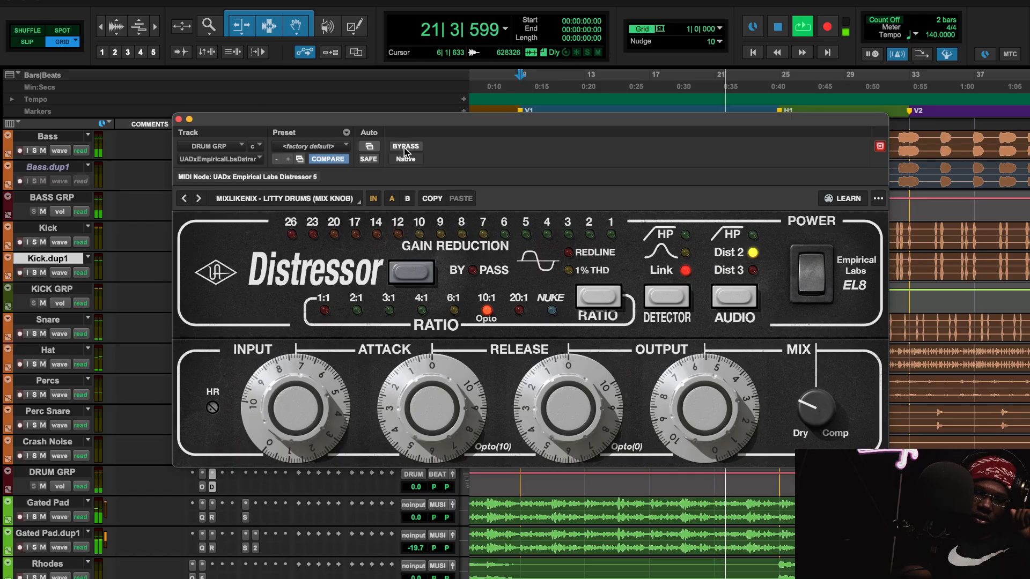
pyautogui.click(406, 147)
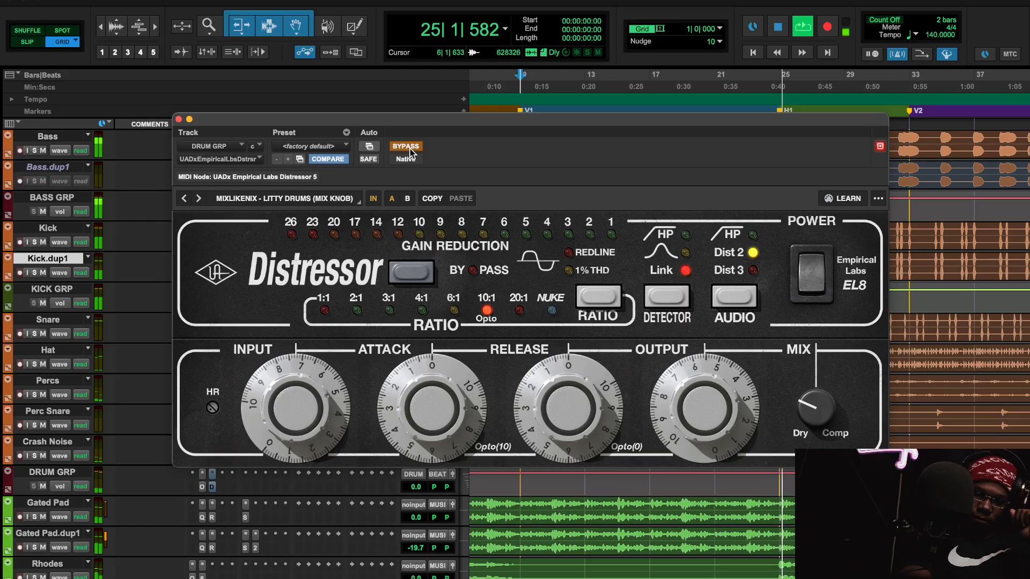
pyautogui.click(410, 150)
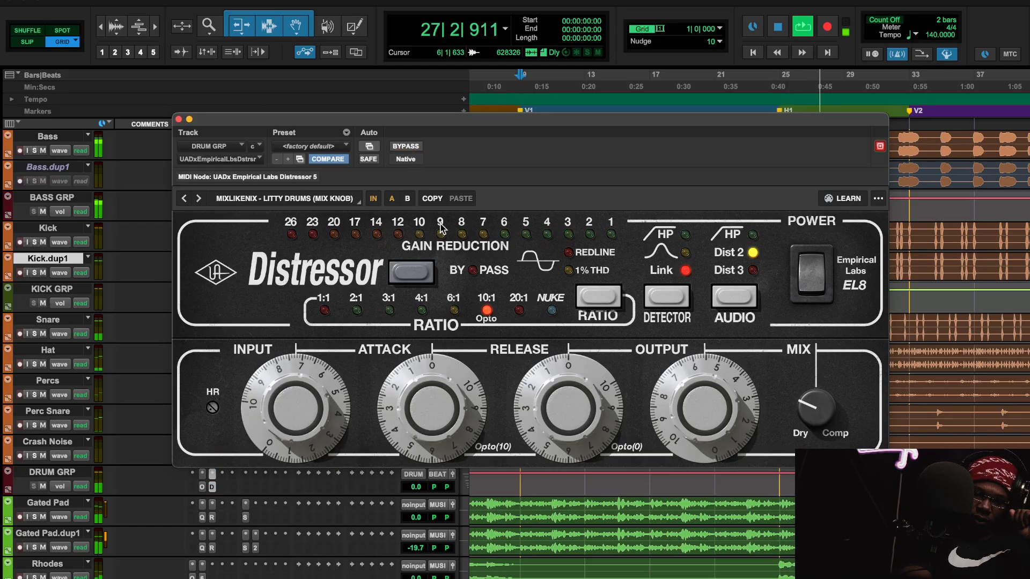
pyautogui.press('space')
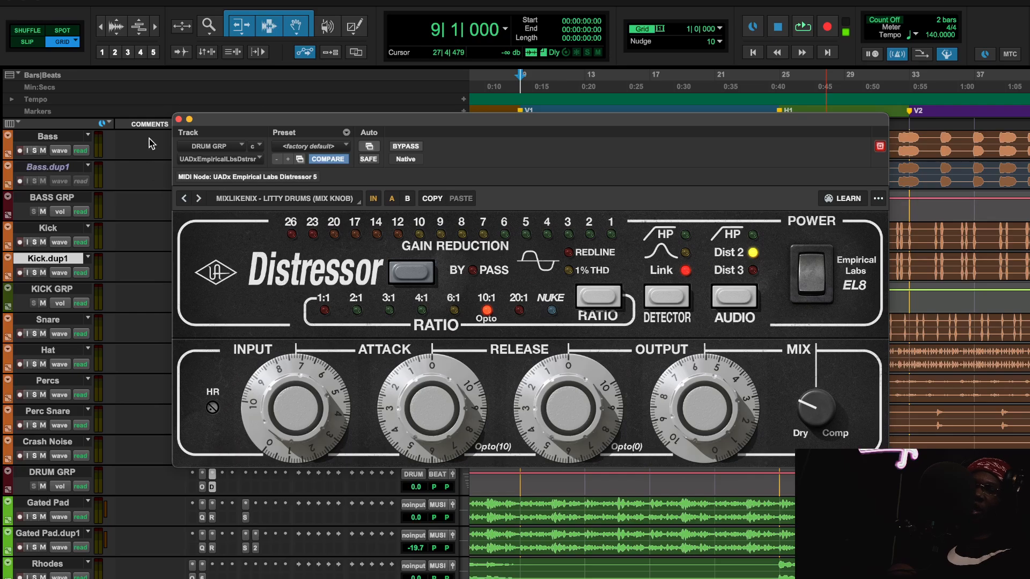
pyautogui.click(180, 119)
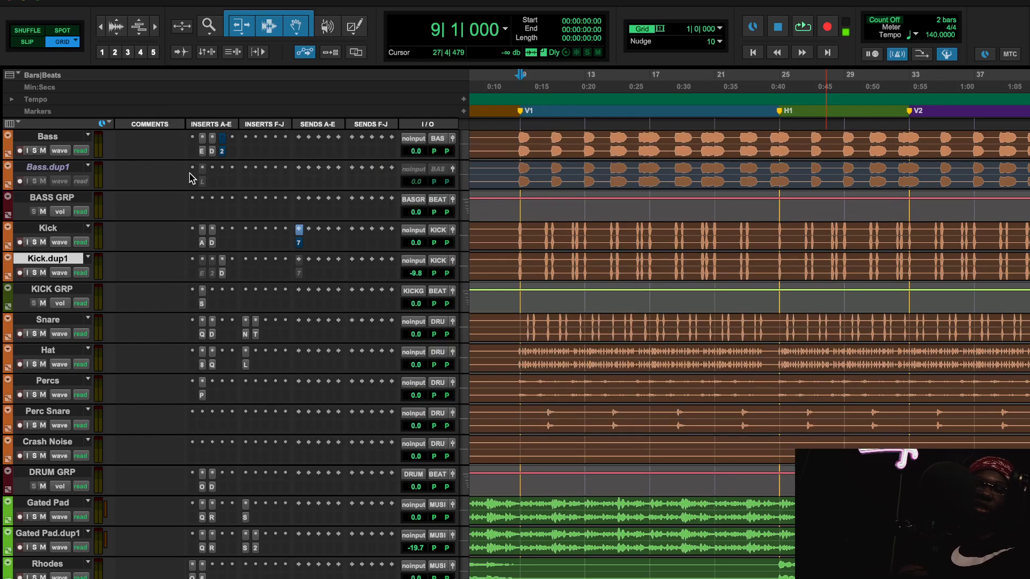
# Find the LD vocal track and open the Distressor in its first insert slot
pyautogui.scroll(-6, 310, 534)
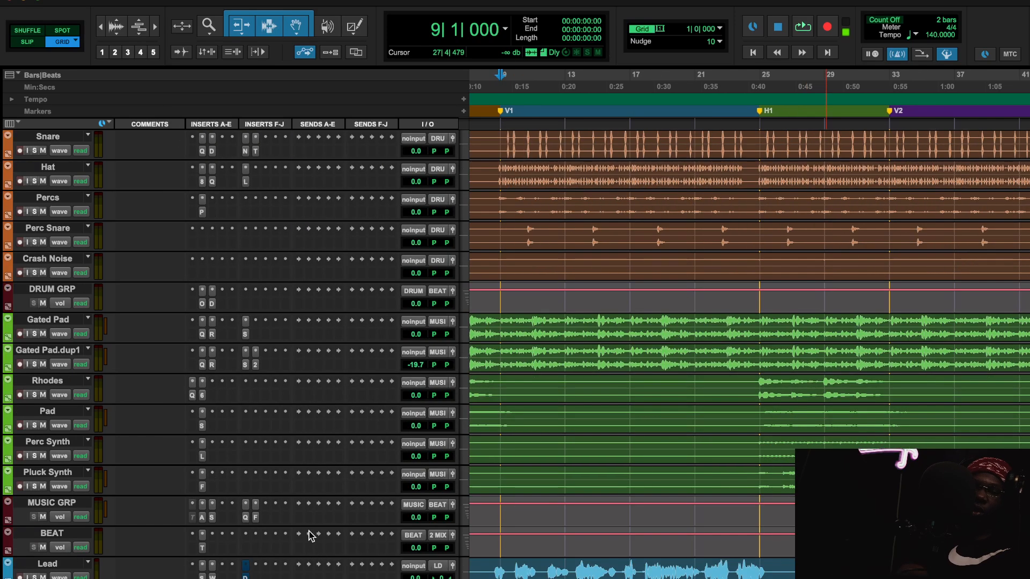
pyautogui.scroll(-3, 310, 534)
pyautogui.scroll(-3, 246, 454)
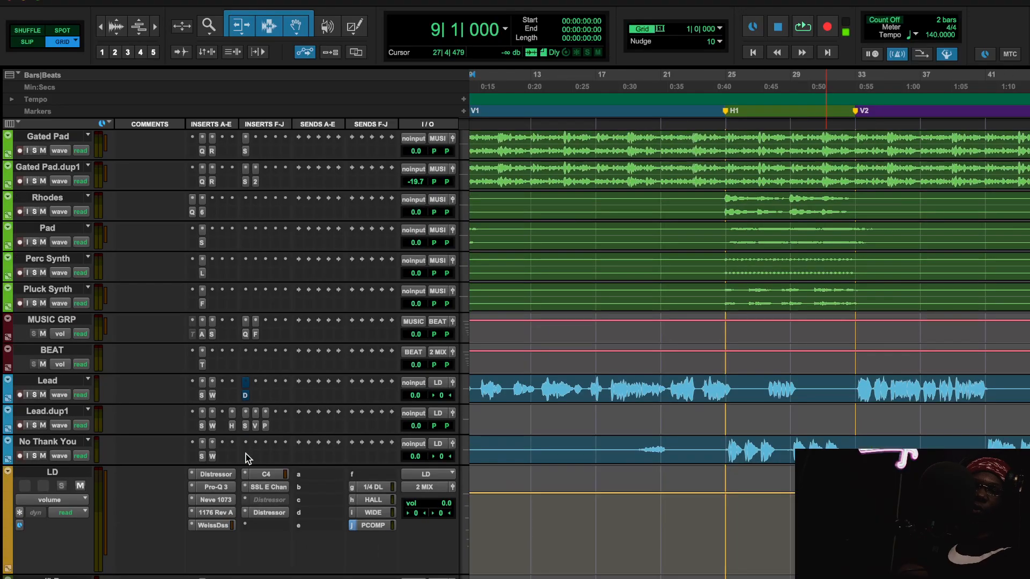
pyautogui.click(216, 473)
# Browse the MIXLIKENIX presets in the LD Distressor, keeping VOC PRESENCE (1-3DB), then close the plugin
pyautogui.click(303, 204)
pyautogui.scroll(-3, 145, 440)
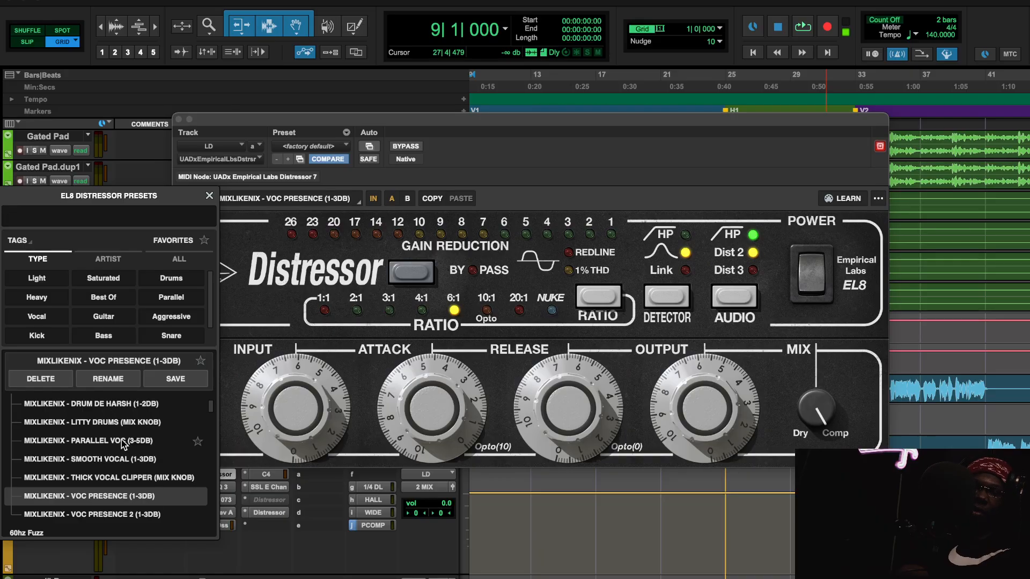
pyautogui.scroll(2, 129, 462)
pyautogui.scroll(-2, 119, 450)
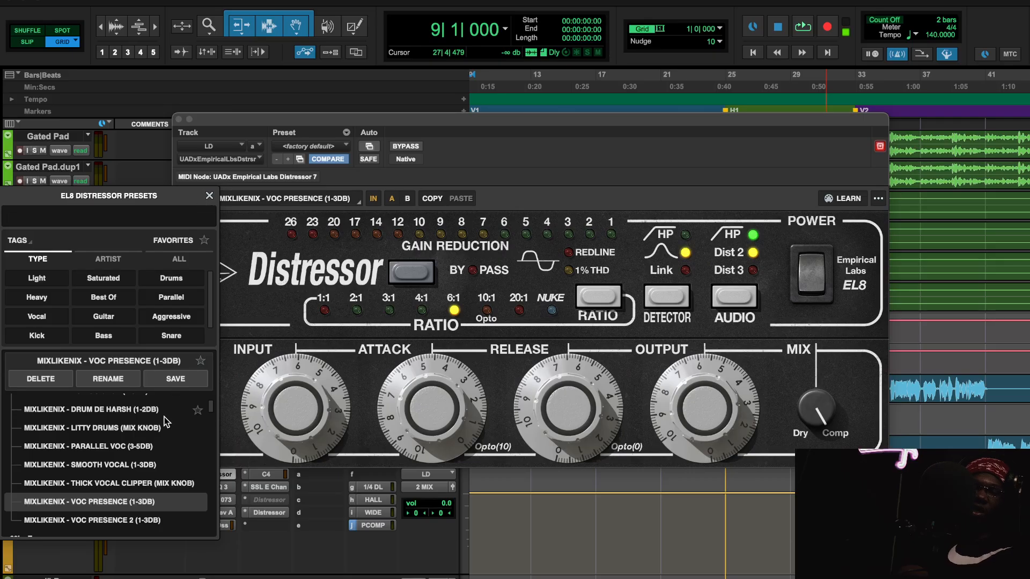
pyautogui.click(145, 465)
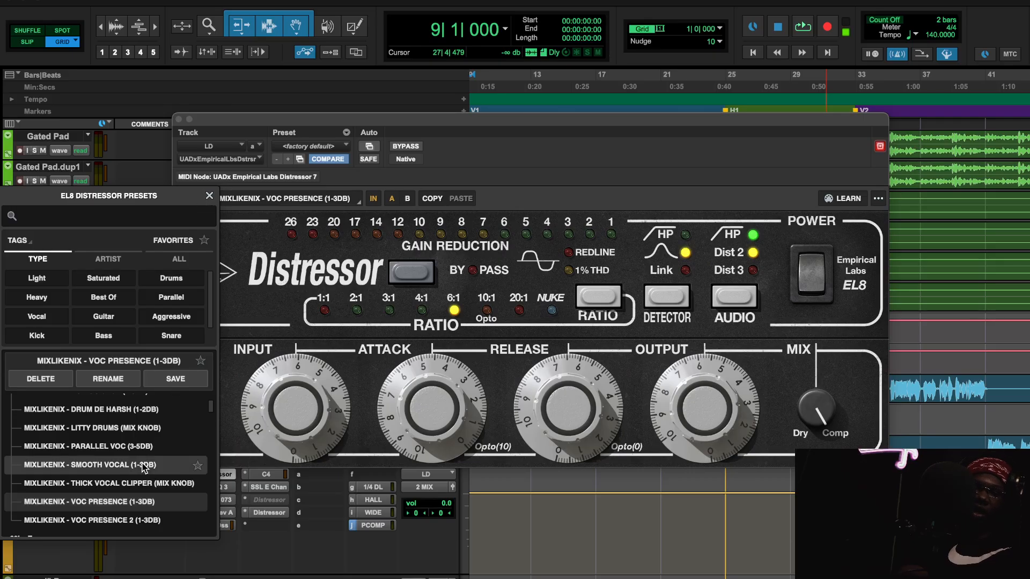
pyautogui.click(177, 119)
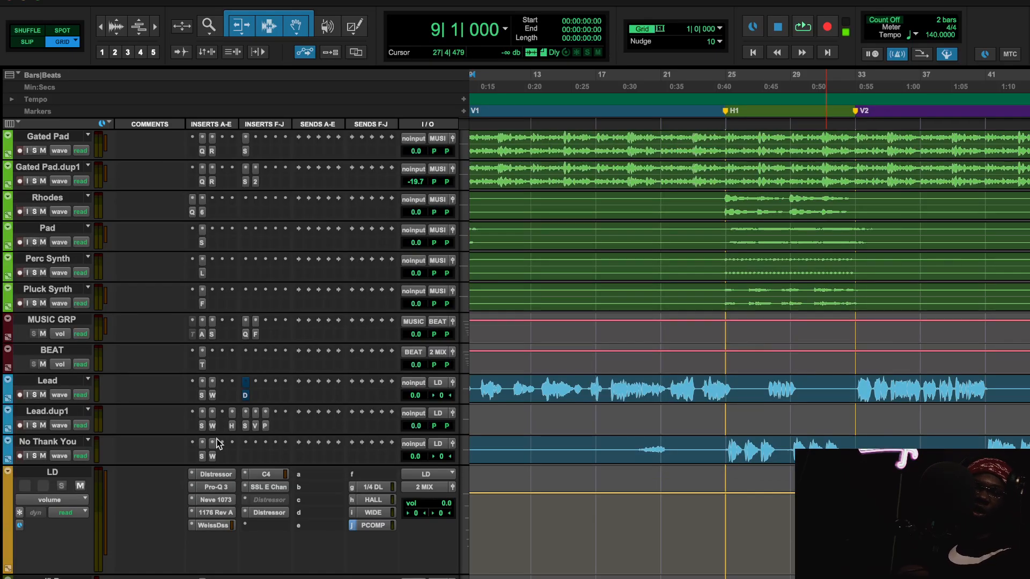
# Open the Distressor in LD's first insert slot, start playback from V1, and check the selected preset in the preset list
pyautogui.click(215, 474)
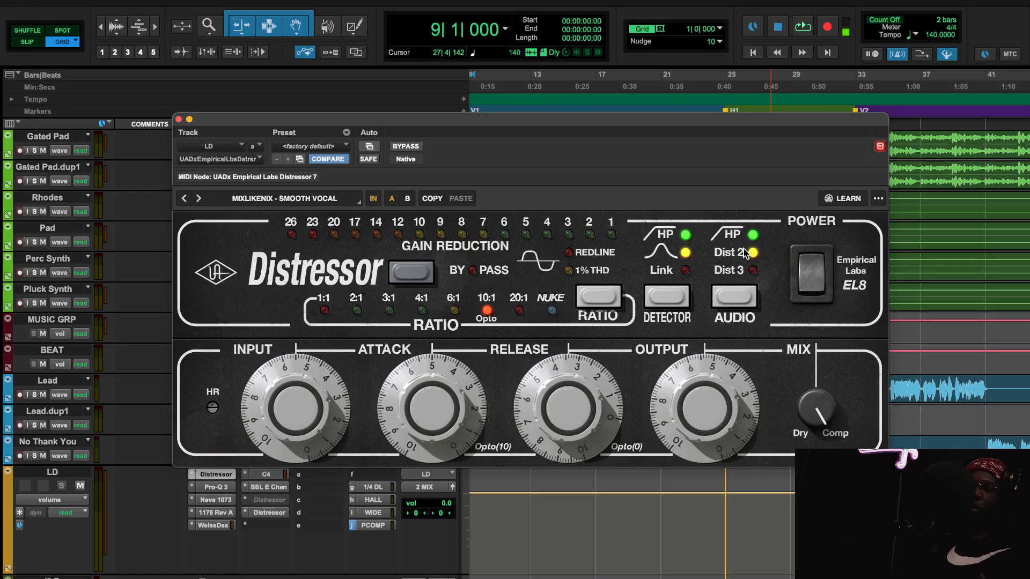
pyautogui.press('space')
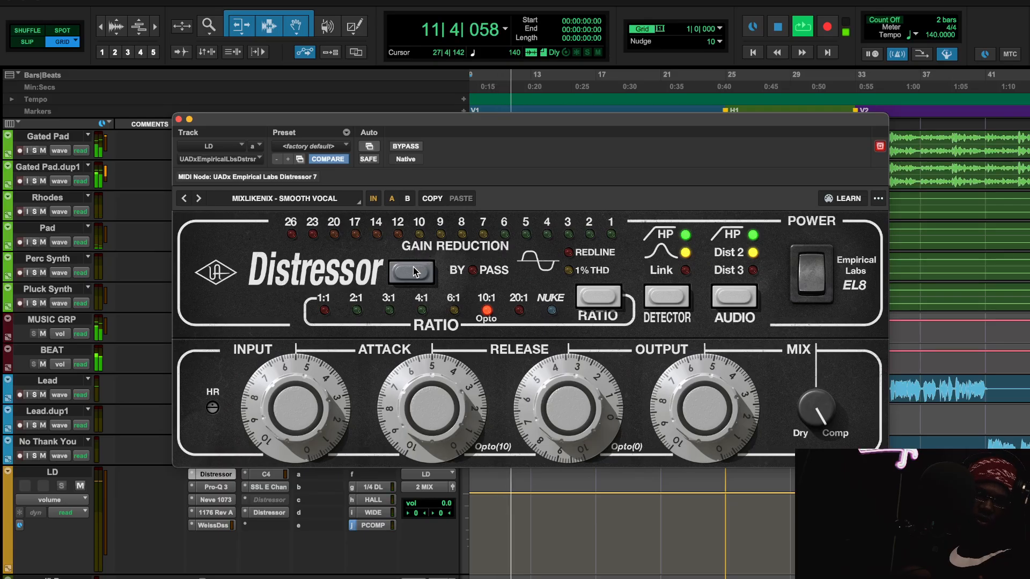
pyautogui.click(321, 196)
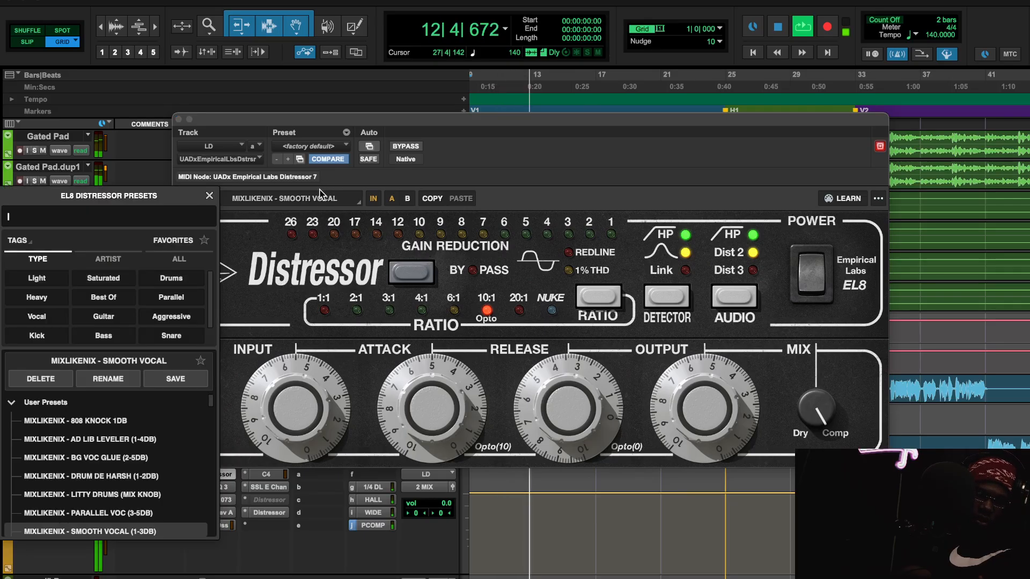
pyautogui.click(209, 195)
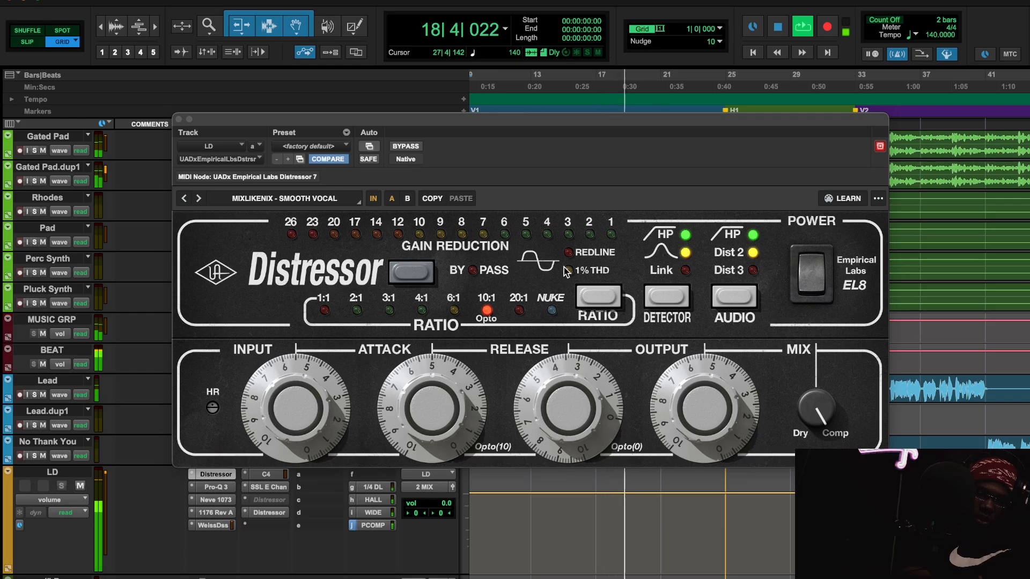
# Compare the vocal with the Distressor powered off and on during playback, then stop and close the plugin
pyautogui.click(818, 280)
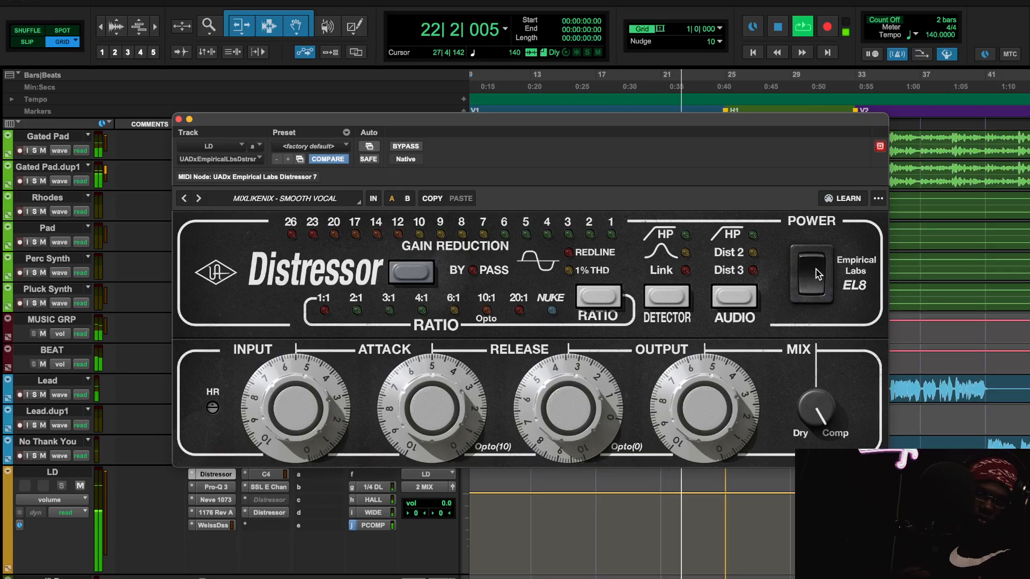
pyautogui.click(813, 267)
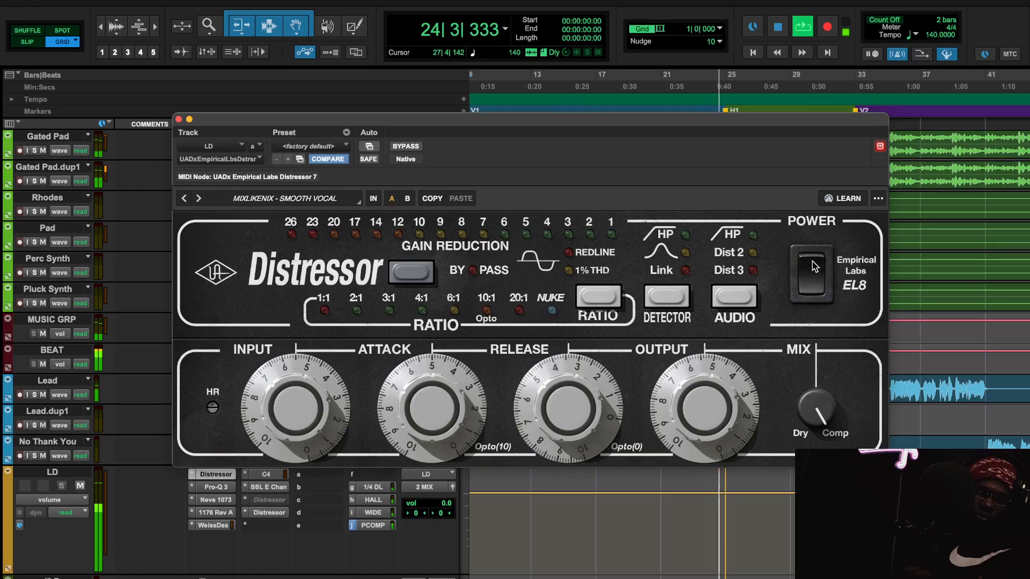
pyautogui.click(813, 267)
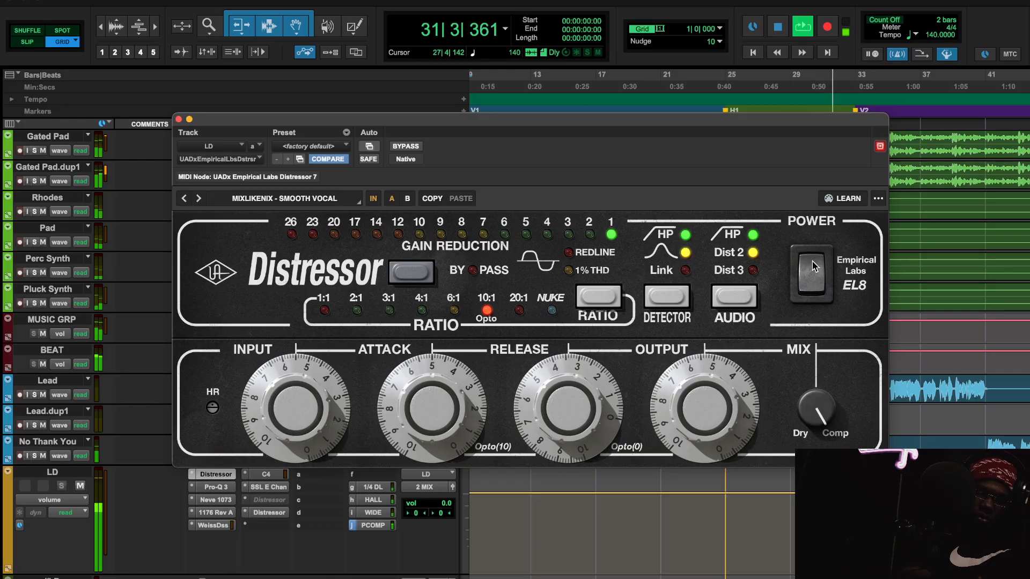
pyautogui.press('space')
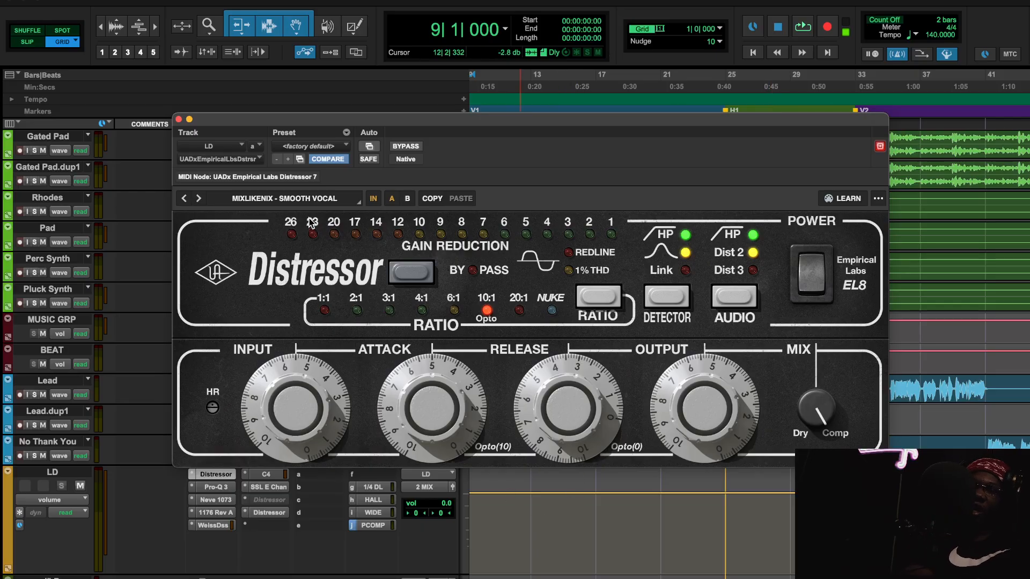
pyautogui.click(178, 119)
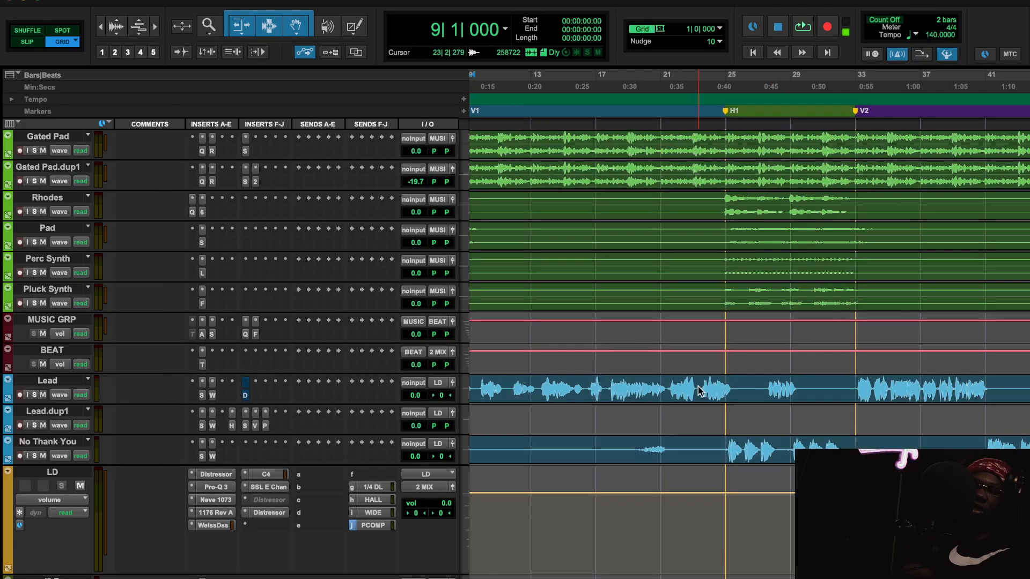
# Look over the vocal clips along the timeline, and briefly check the Distressor in LD's first insert slot
pyautogui.scroll(-3, 759, 432)
pyautogui.hscroll(10, 759, 433)
pyautogui.scroll(1, 758, 432)
pyautogui.hscroll(-10, 759, 433)
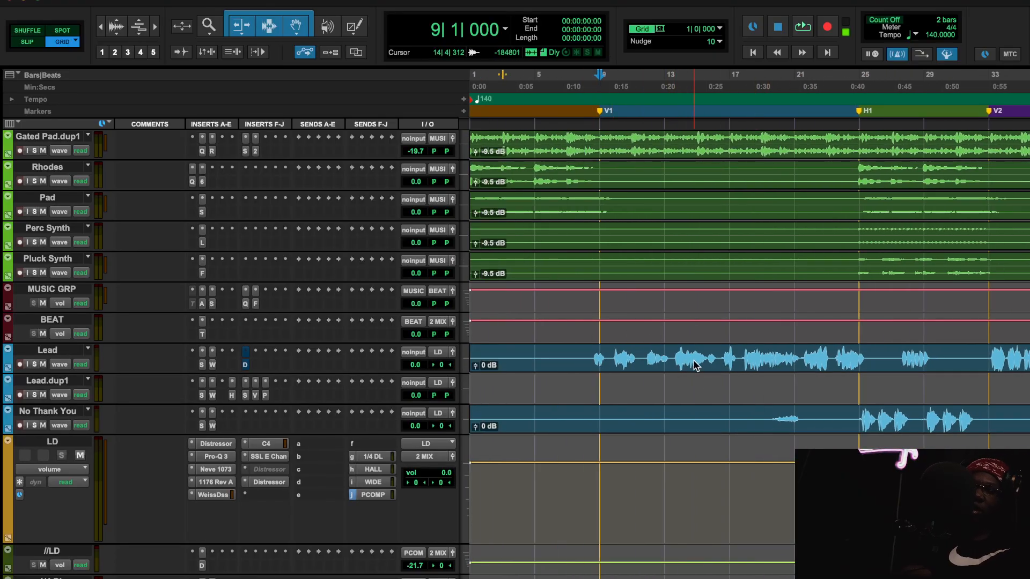
pyautogui.hscroll(6, 835, 380)
pyautogui.hscroll(1, 835, 380)
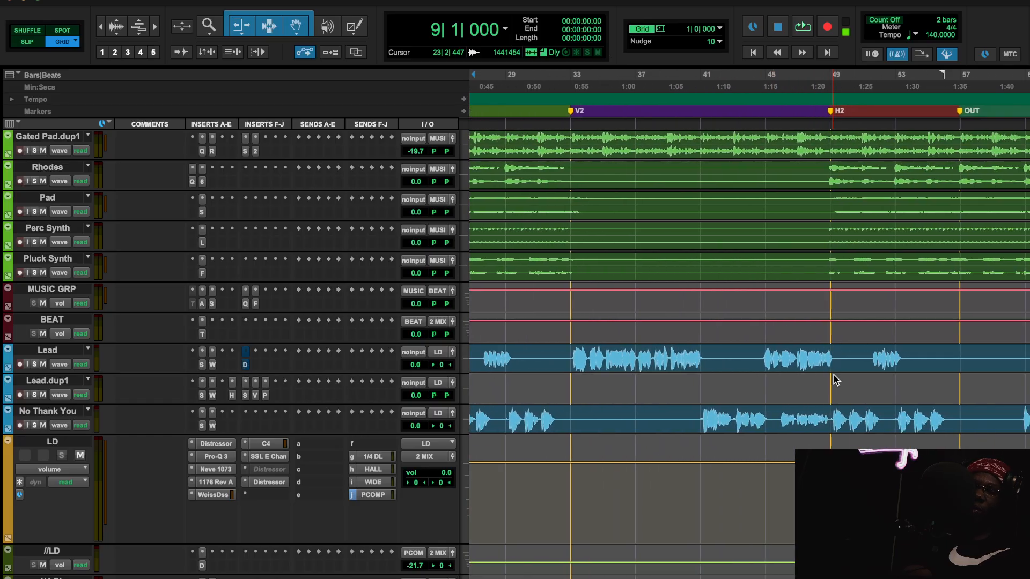
pyautogui.scroll(-2, 795, 426)
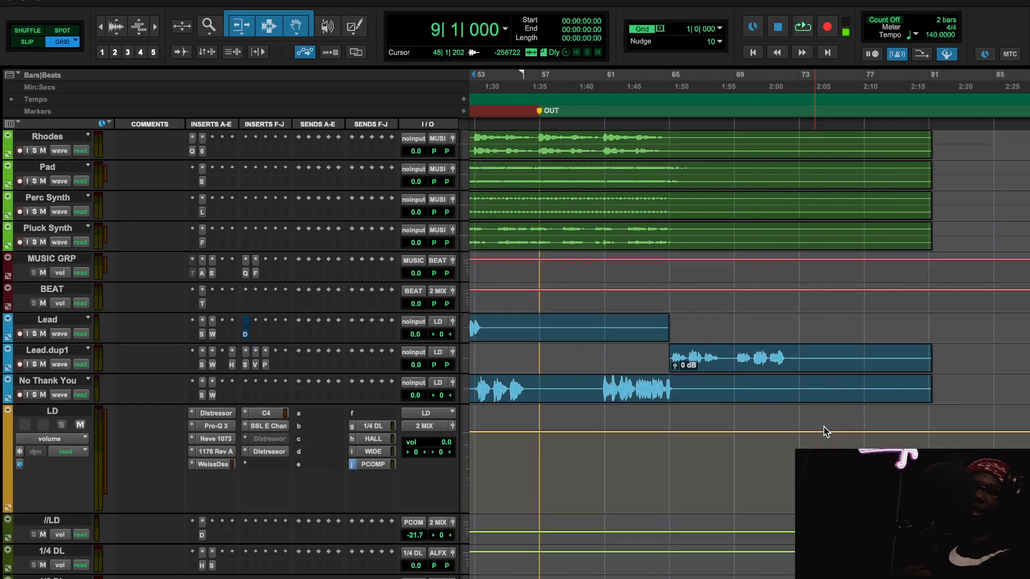
pyautogui.hscroll(-3, 823, 429)
pyautogui.click(215, 382)
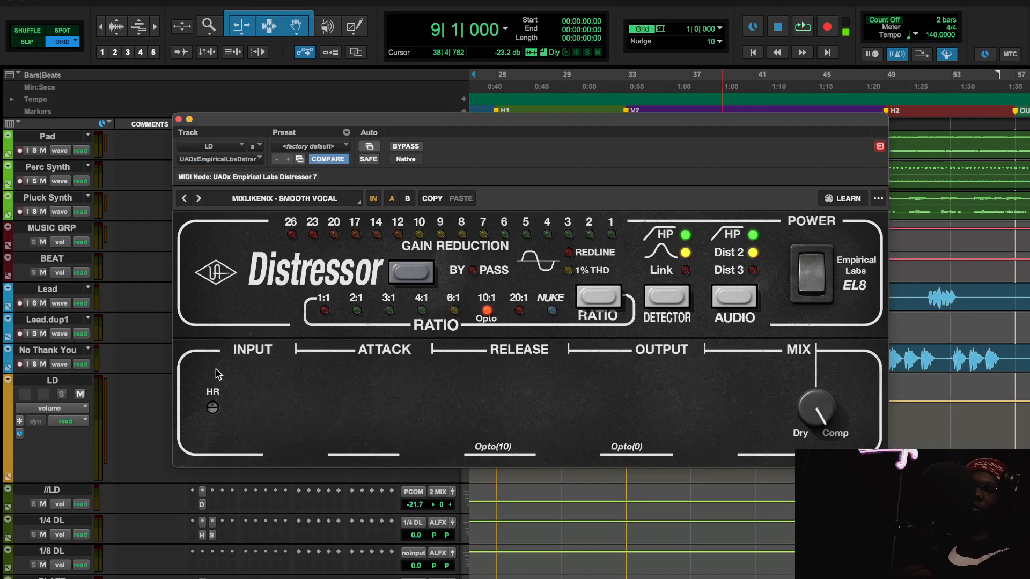
pyautogui.click(179, 119)
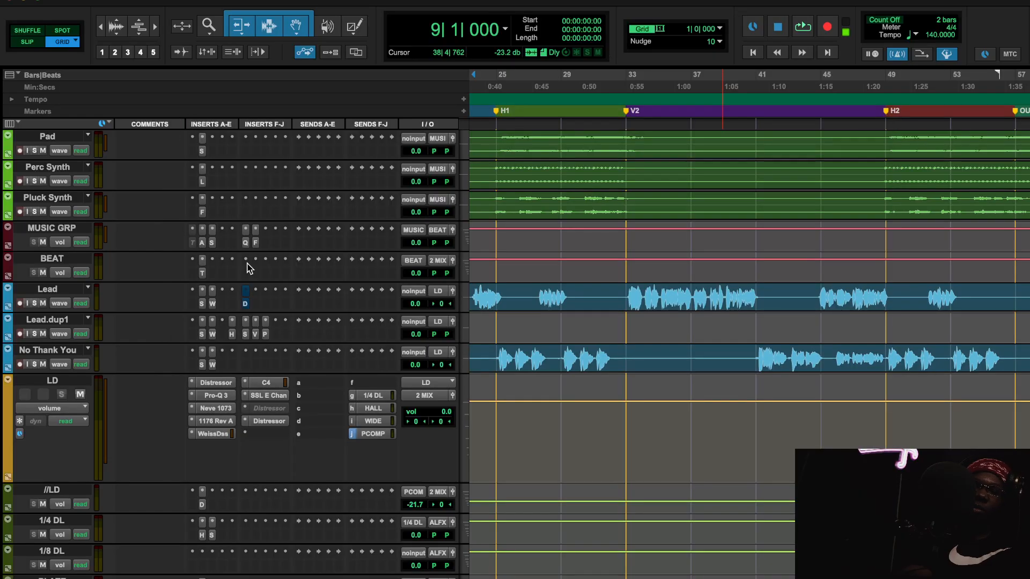
# Open the second active Distressor on LD, below the SSL E Channel, and load the preset MIXLIKENIX - VOC PRESENCE (1-3DB)
pyautogui.click(279, 421)
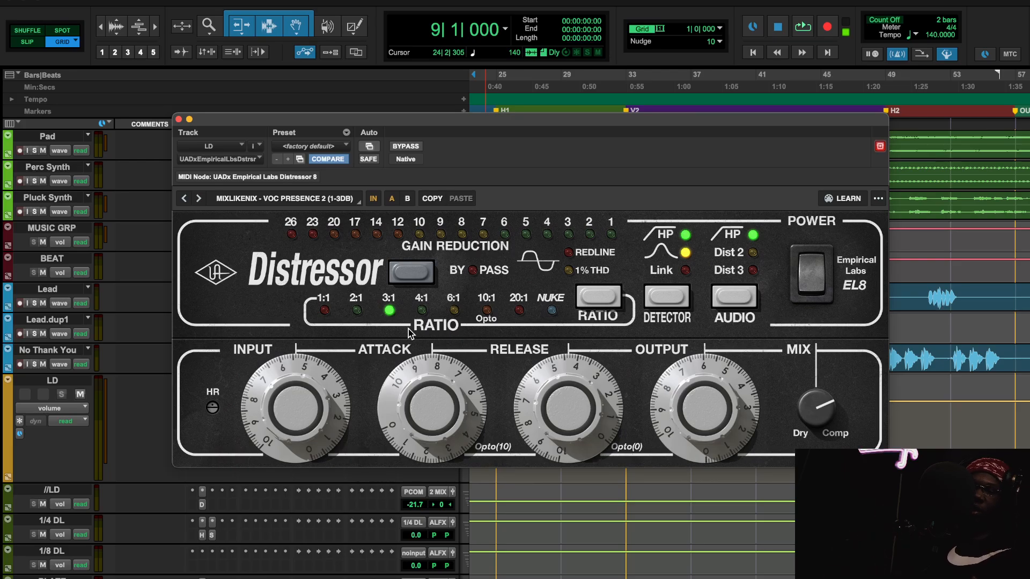
pyautogui.click(291, 200)
pyautogui.scroll(-3, 164, 483)
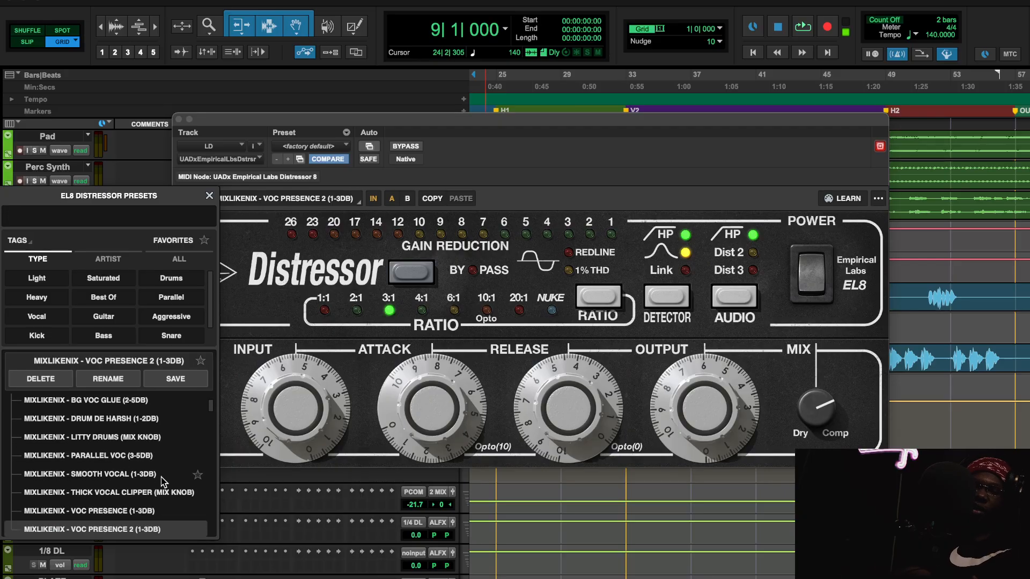
pyautogui.click(160, 479)
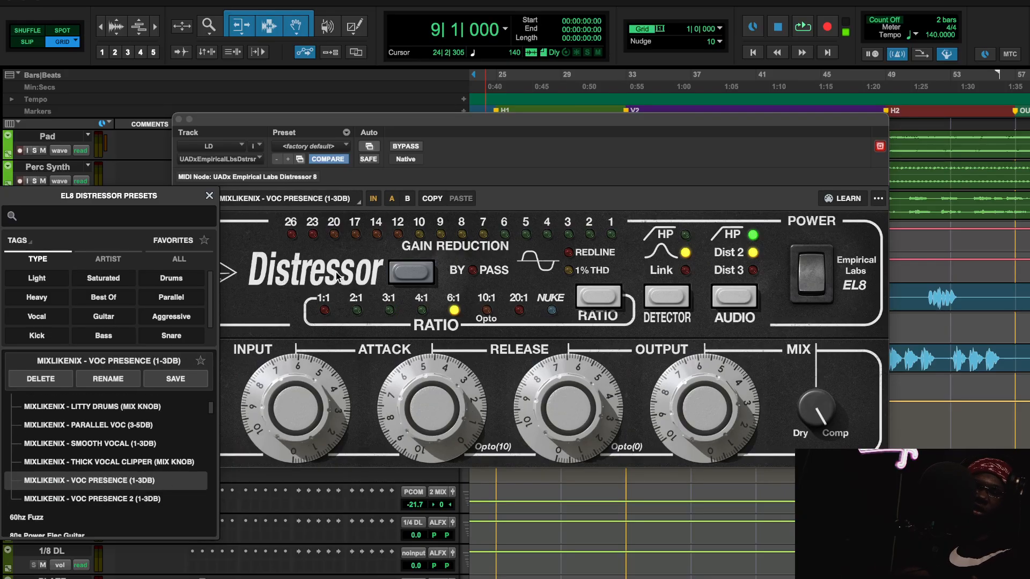
# Play the mix, lower the Distressor's input to about 5, and compare the vocal with the plugin powered off and on
pyautogui.click(801, 26)
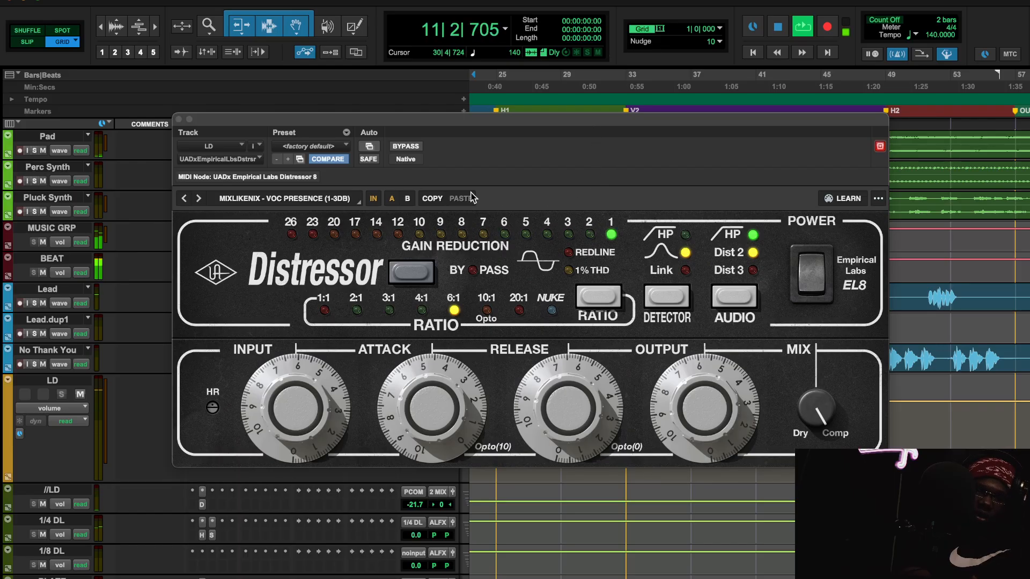
pyautogui.moveTo(297, 384); pyautogui.dragTo(288, 404)
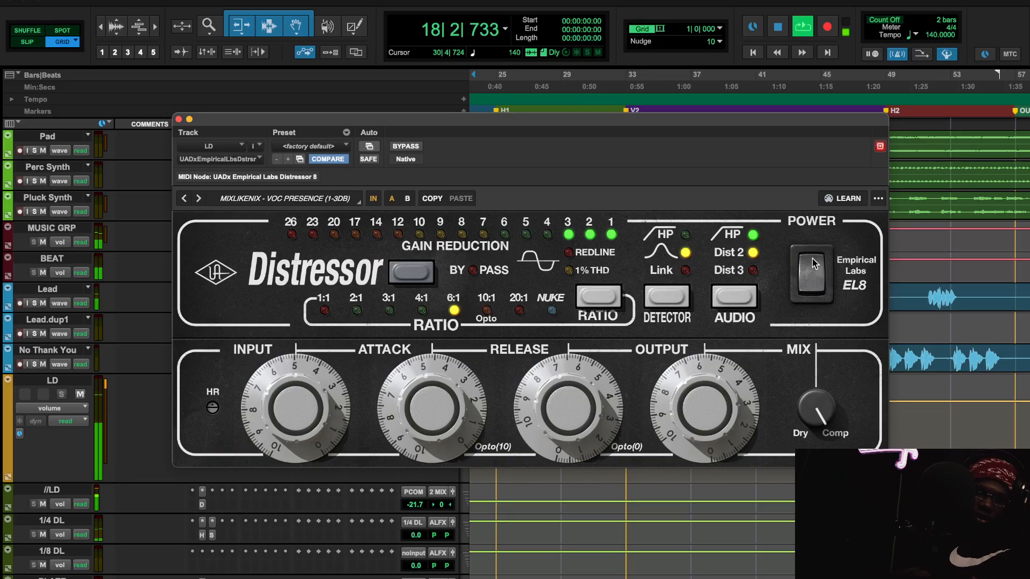
pyautogui.click(811, 283)
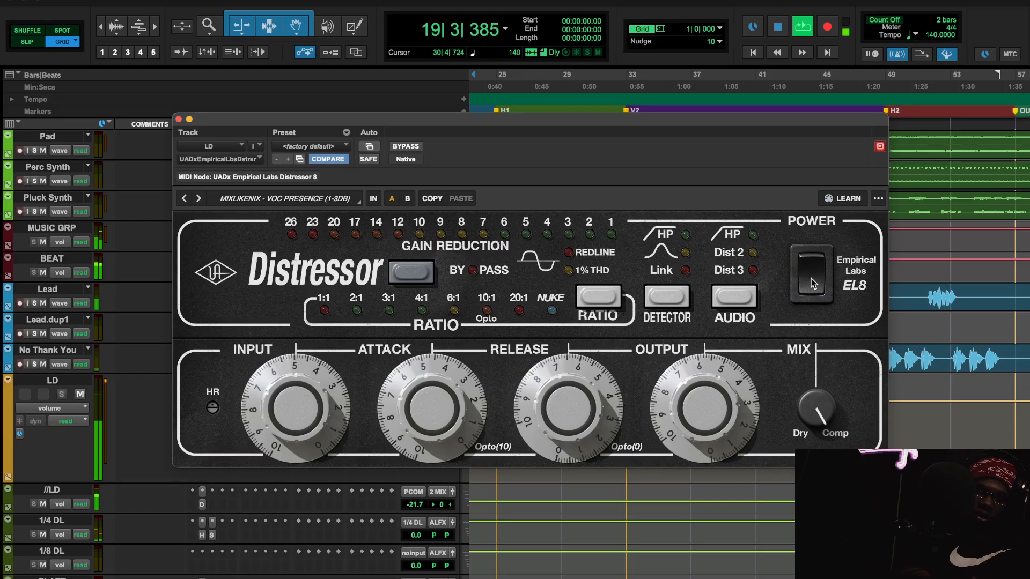
pyautogui.click(808, 284)
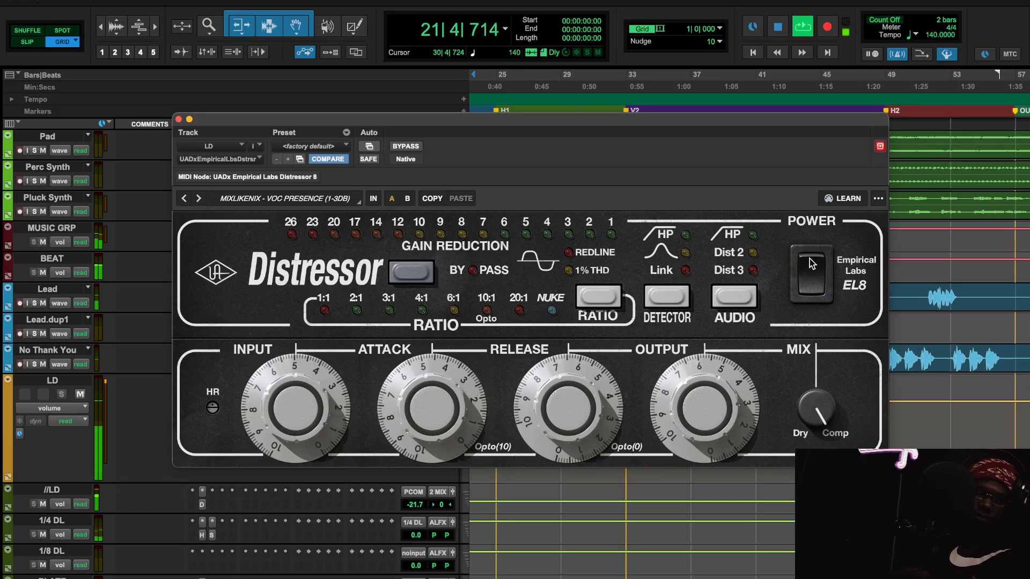
pyautogui.click(812, 263)
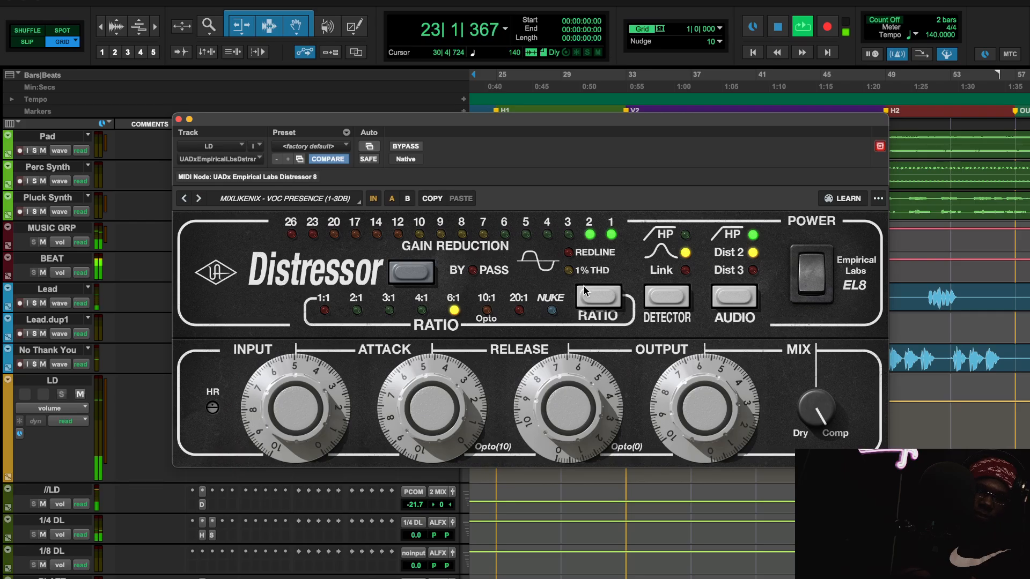
# Lower the Distressor's input further and trim its output, compare with power off and on, and stop playback
pyautogui.moveTo(285, 410); pyautogui.dragTo(285, 432)
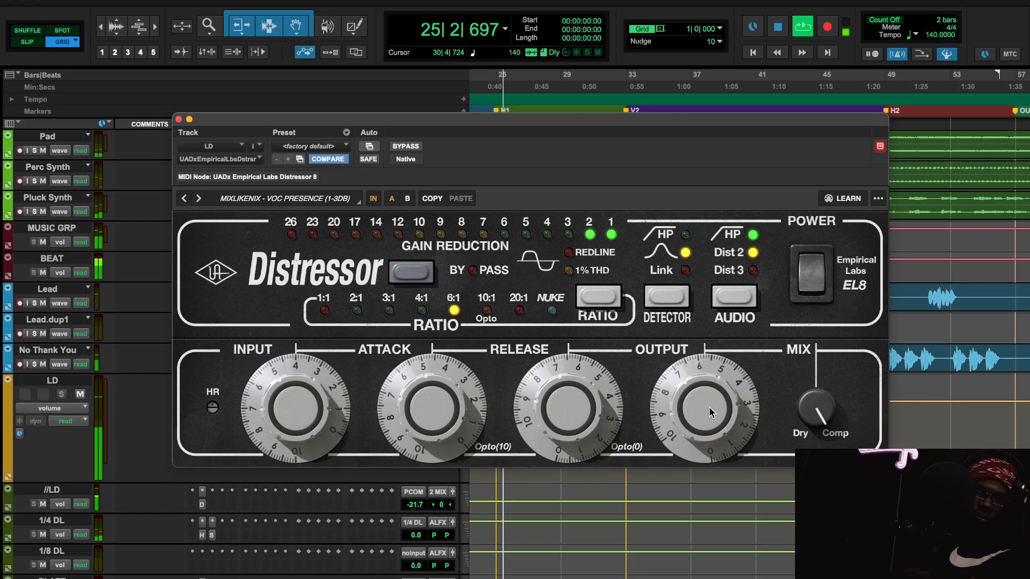
pyautogui.moveTo(709, 407)
pyautogui.mouseDown()
pyautogui.moveTo(710, 399)
pyautogui.moveTo(714, 406)
pyautogui.mouseUp()
pyautogui.moveTo(292, 424); pyautogui.dragTo(291, 432)
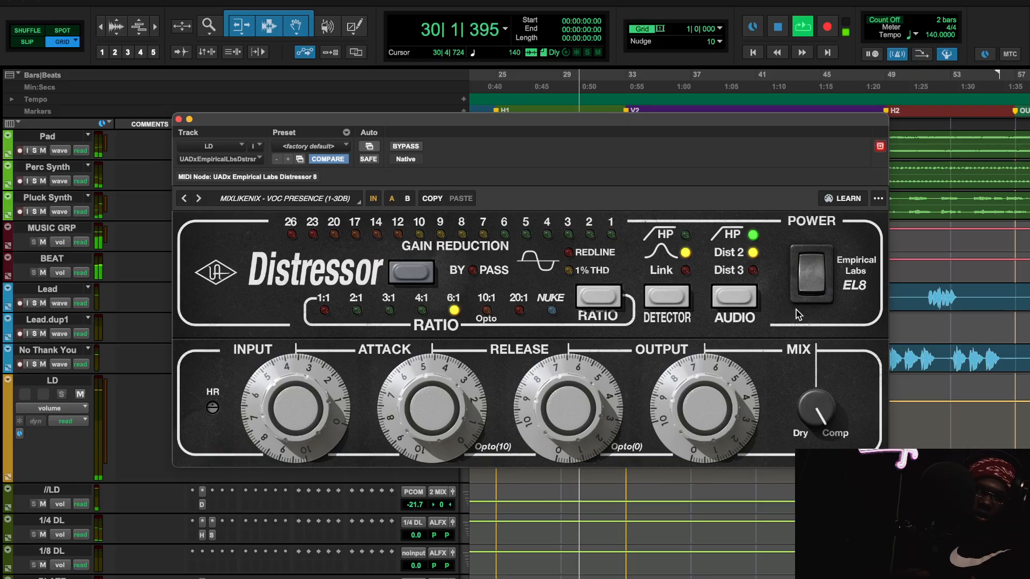
pyautogui.click(813, 284)
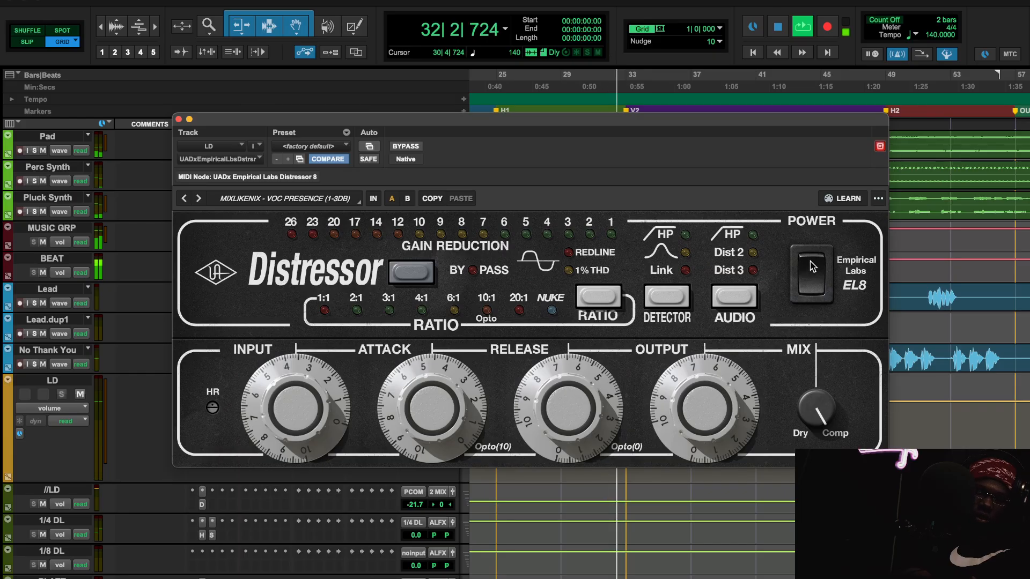
pyautogui.click(812, 267)
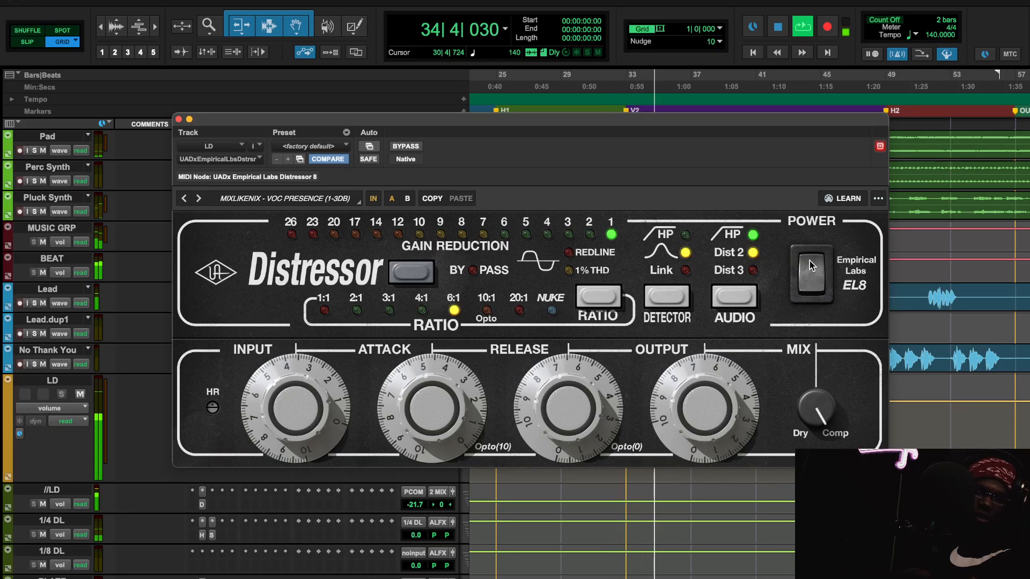
pyautogui.press('space')
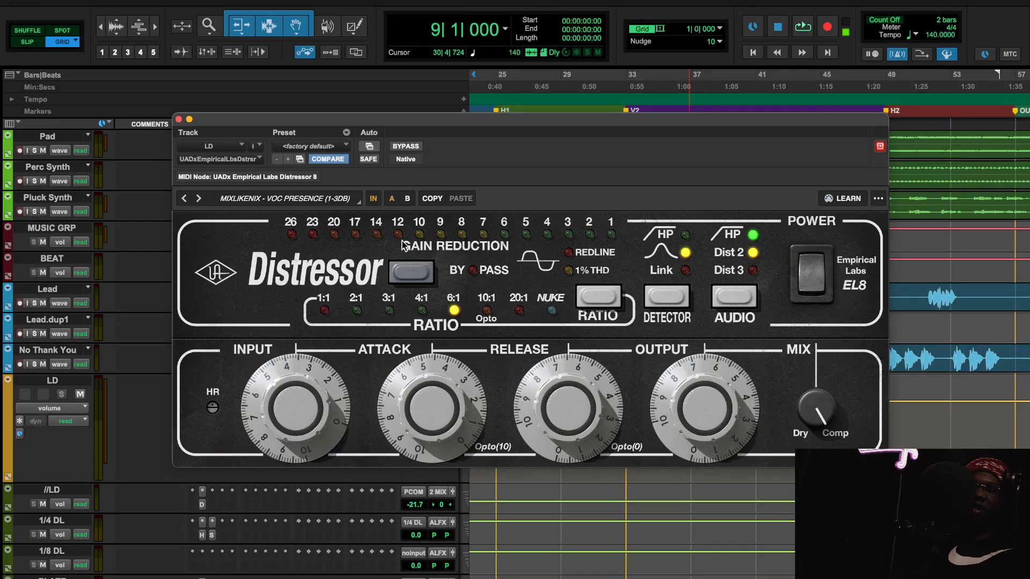
# Load the preset MIXLIKENIX - VOC PRESENCE 2 (1-3DB) in the LD Distressor and close the preset list
pyautogui.click(317, 200)
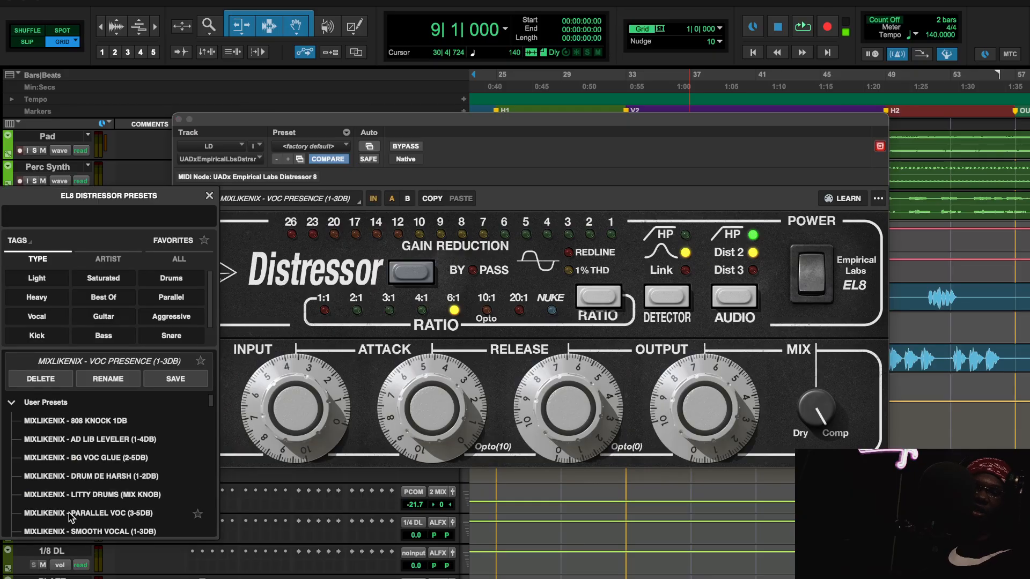
pyautogui.scroll(-1, 54, 488)
pyautogui.scroll(-4, 204, 423)
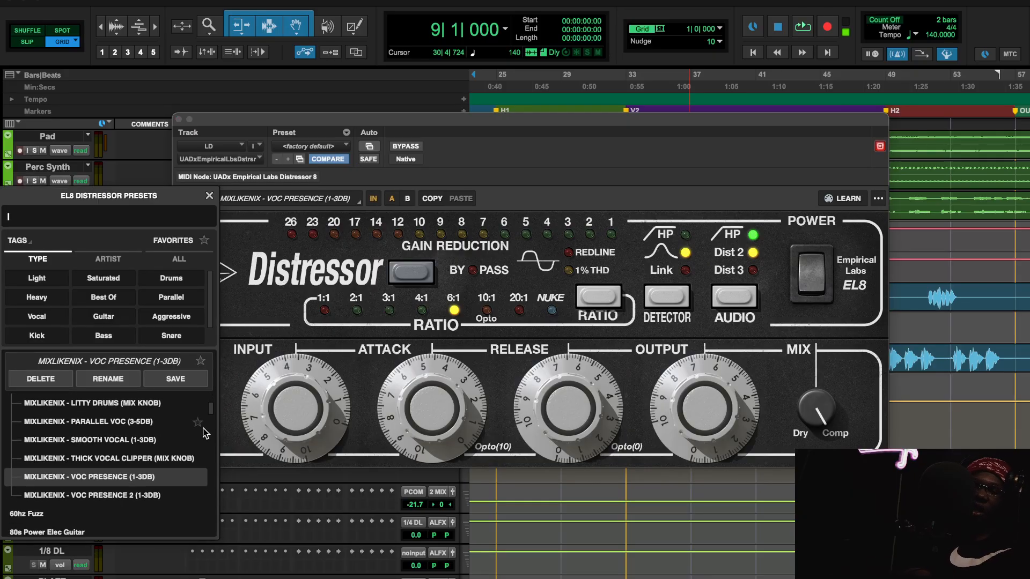
pyautogui.click(154, 496)
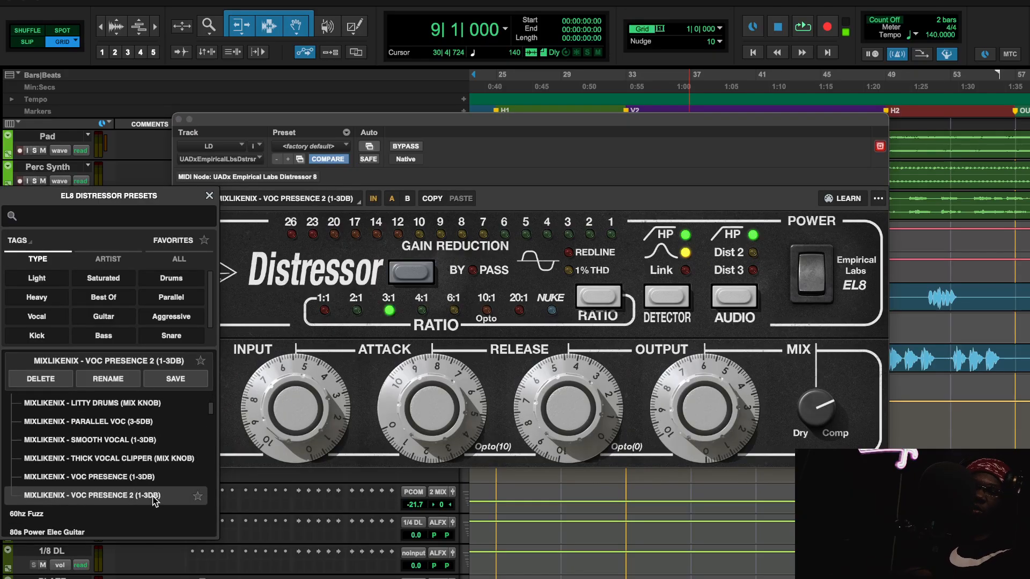
pyautogui.click(642, 370)
# Audition the VOC PRESENCE 2 preset on the vocal from V1, then stop playback and close the Distressor
pyautogui.press('space')
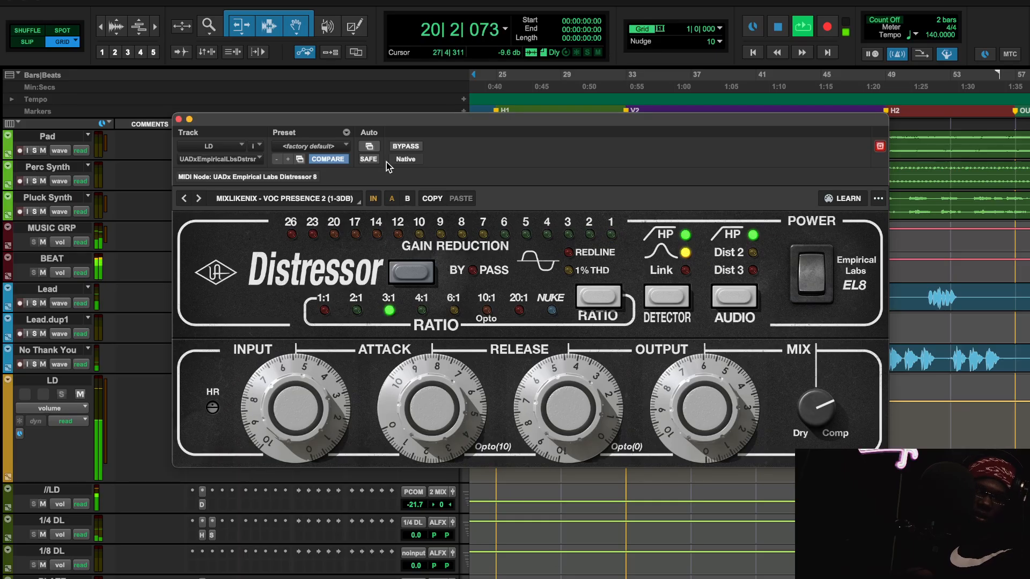
pyautogui.press('space')
pyautogui.click(179, 119)
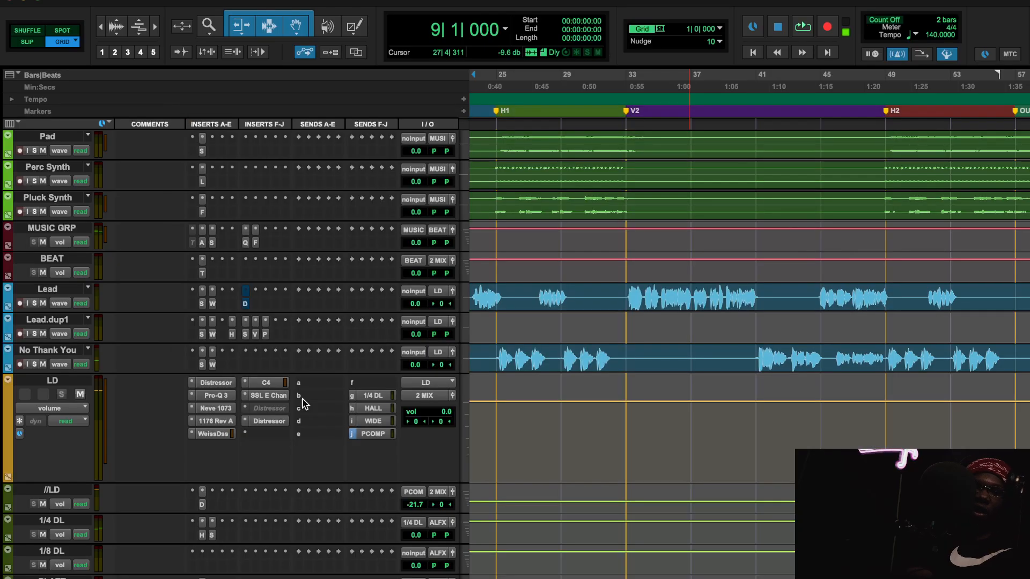
# Open the first Distressor on the LD track, browse its MIXLIKENIX presets without changing the loaded one, and close the plugin
pyautogui.scroll(-2, 249, 485)
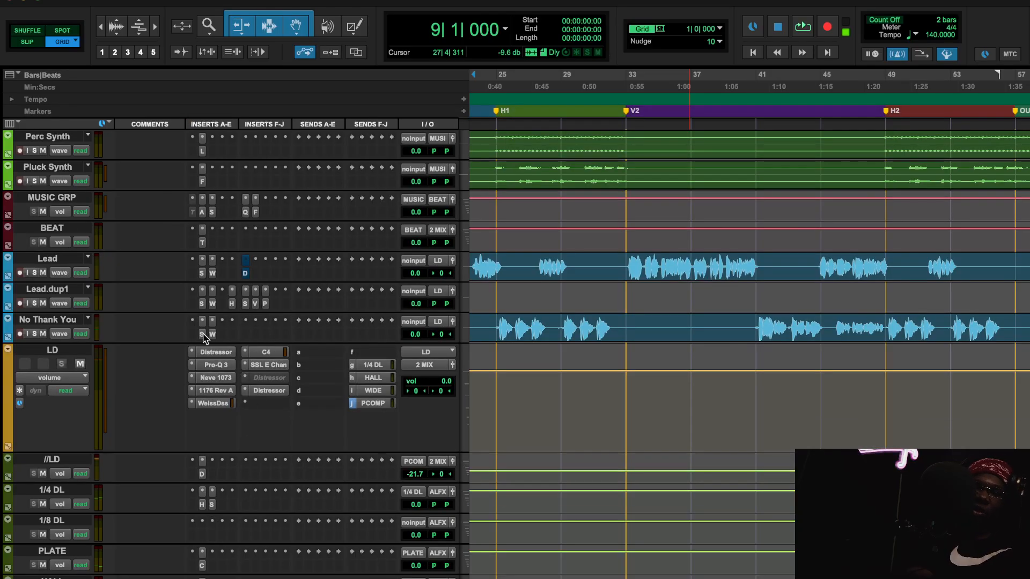
pyautogui.click(216, 352)
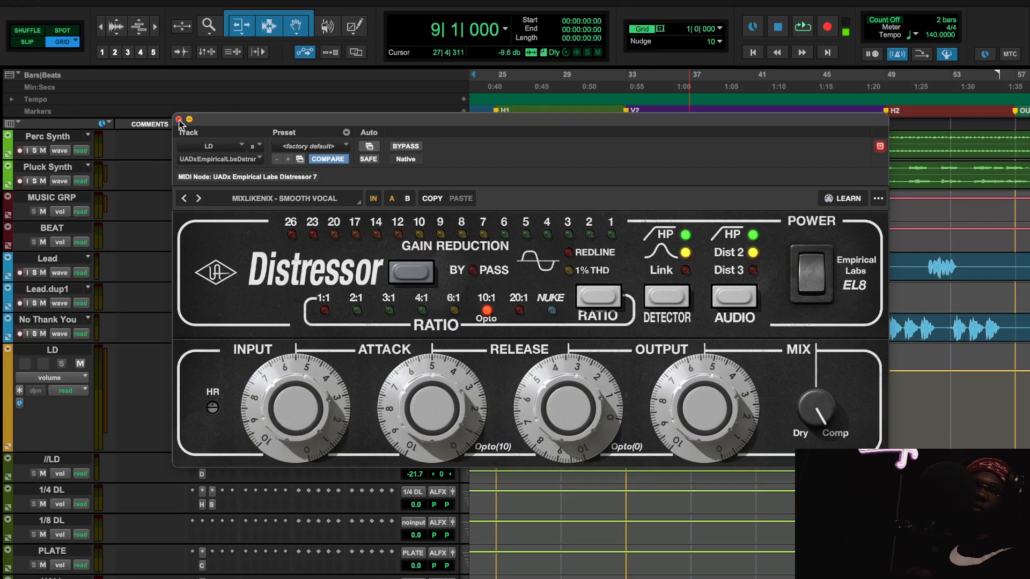
pyautogui.click(270, 206)
pyautogui.scroll(-5, 162, 439)
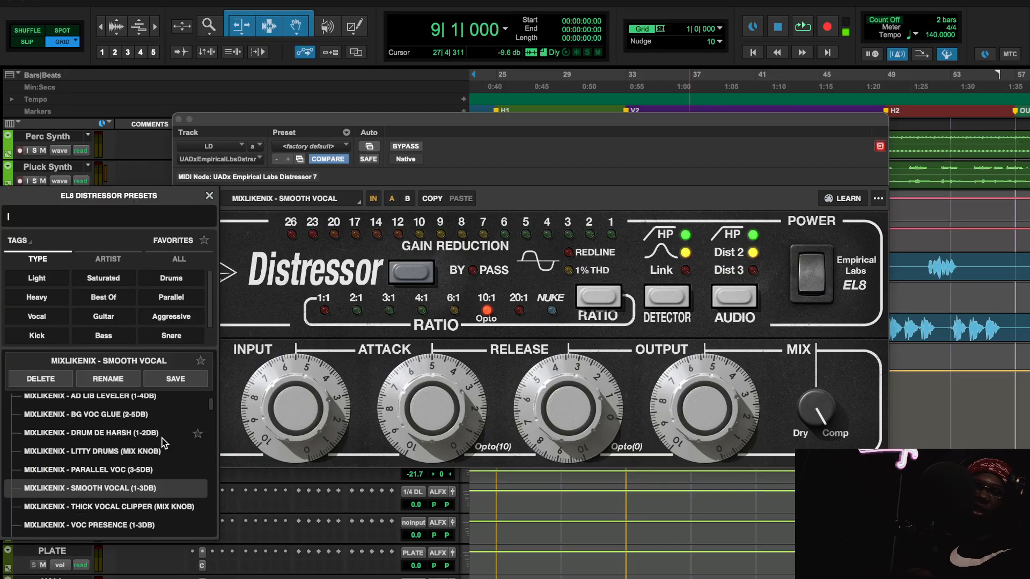
pyautogui.scroll(2, 162, 439)
pyautogui.scroll(1, 162, 438)
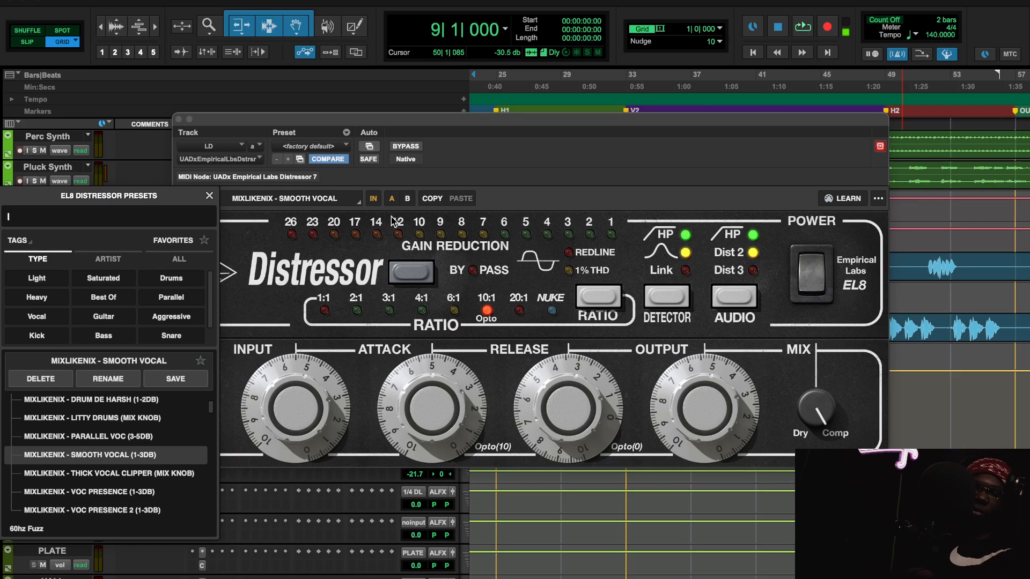
pyautogui.click(179, 119)
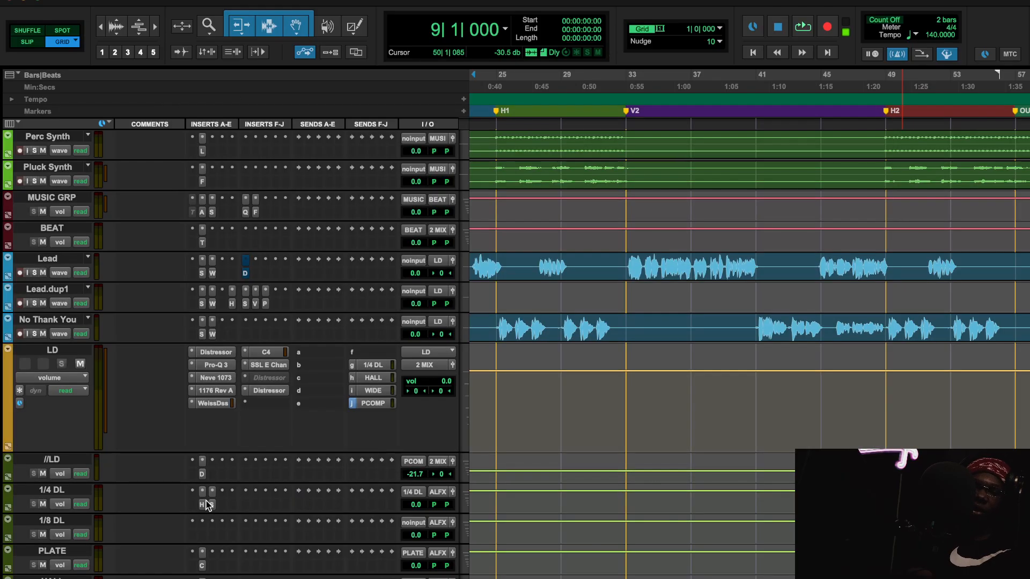
# Open the //LD track's Distressor, play the mix while comparing //LD muted and unmuted, and stop playback and close the plugin
pyautogui.click(202, 474)
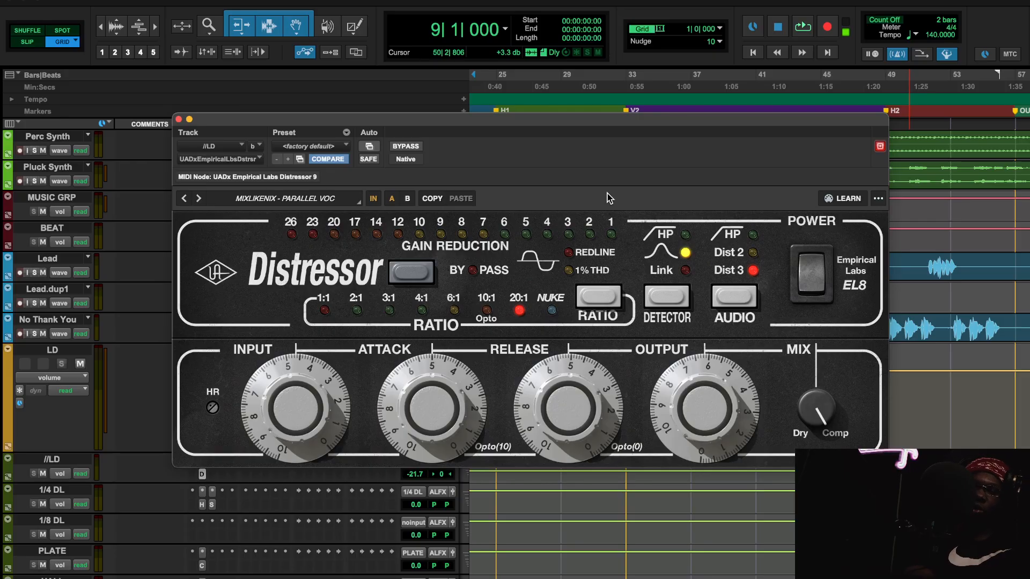
pyautogui.press('space')
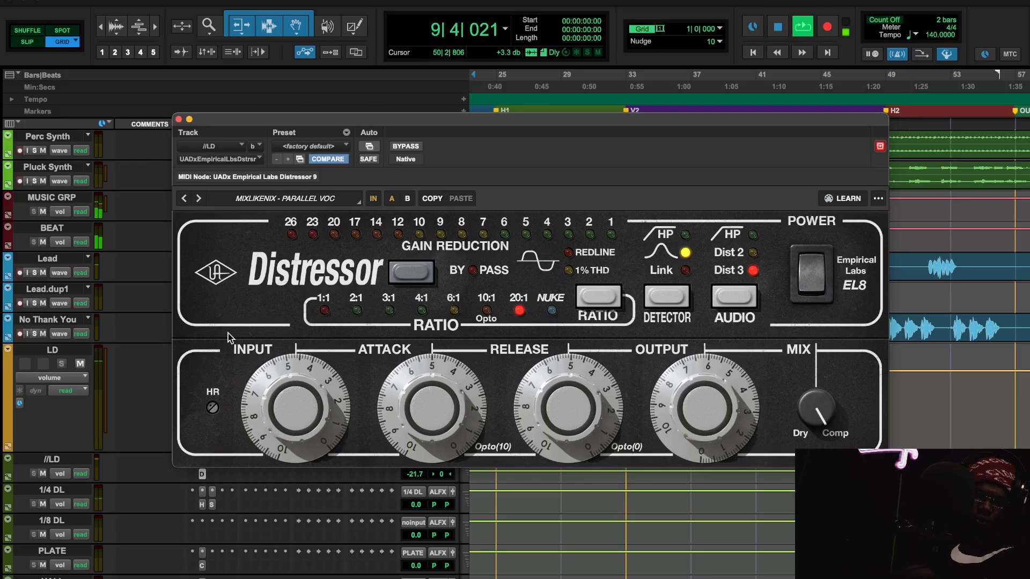
pyautogui.click(43, 473)
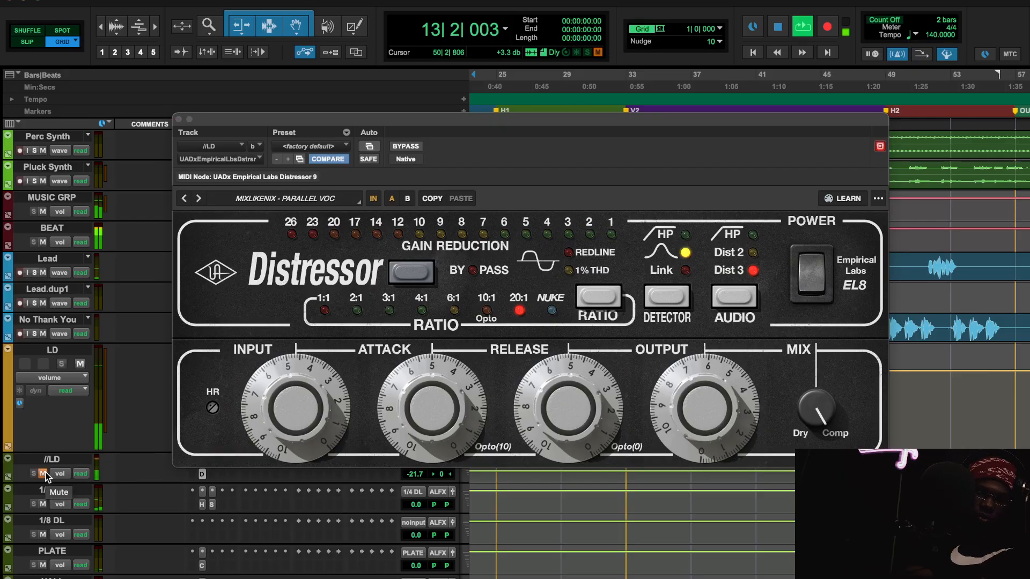
pyautogui.click(43, 473)
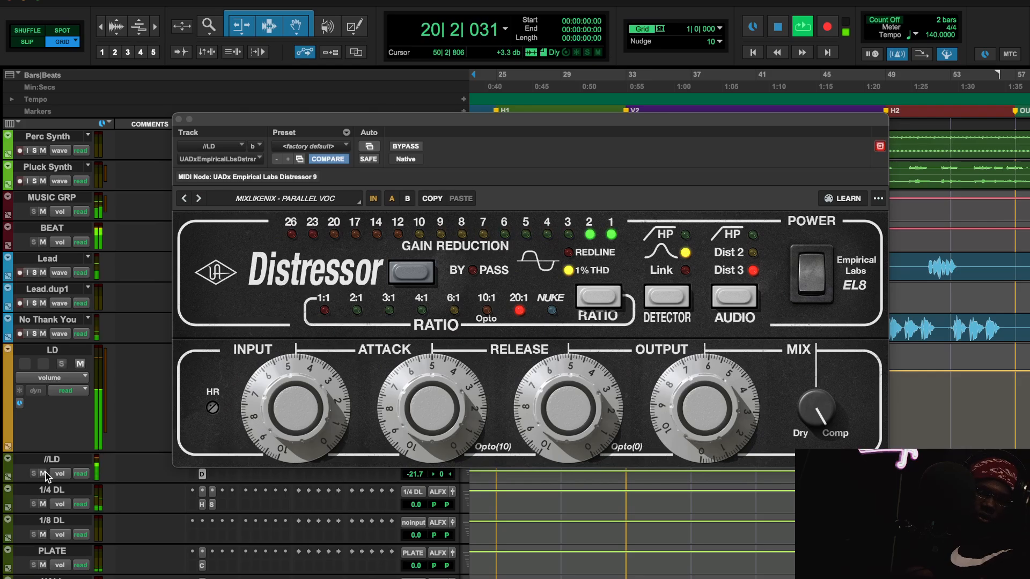
pyautogui.click(43, 474)
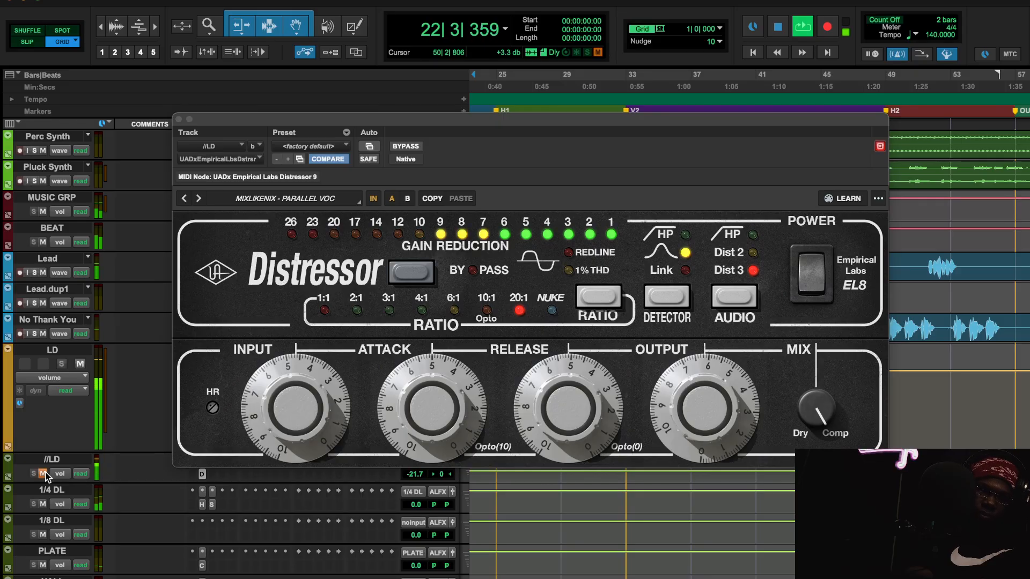
pyautogui.click(43, 474)
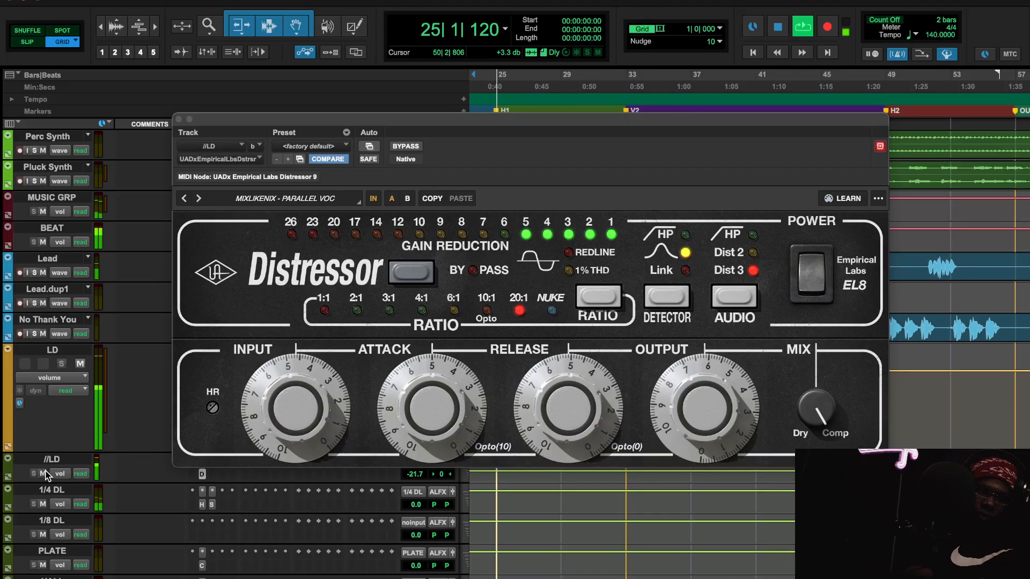
pyautogui.press('space')
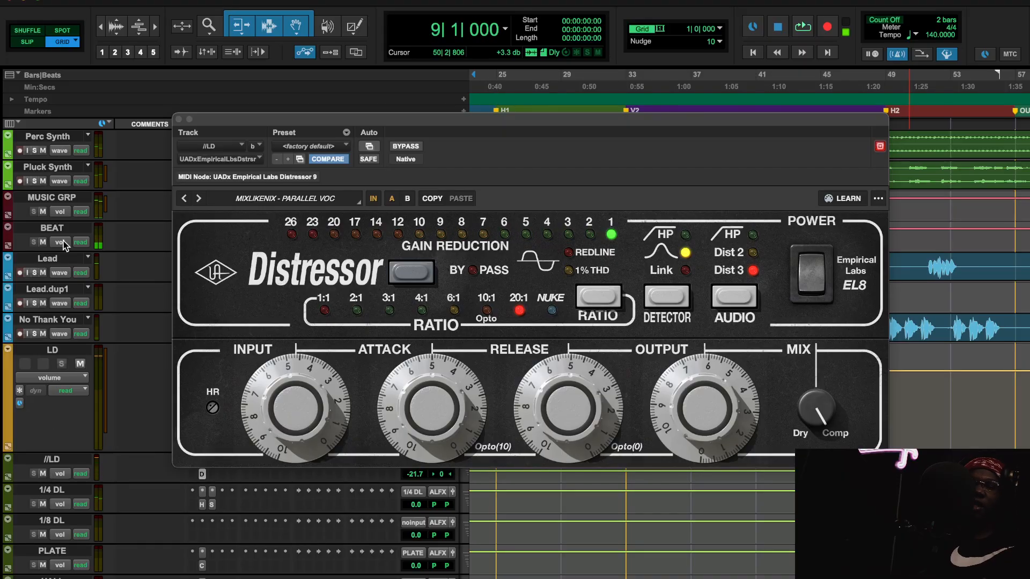
pyautogui.click(179, 119)
# Open the Distressor on the BG track and switch off its Dist 2 audio mode
pyautogui.scroll(-15, 303, 379)
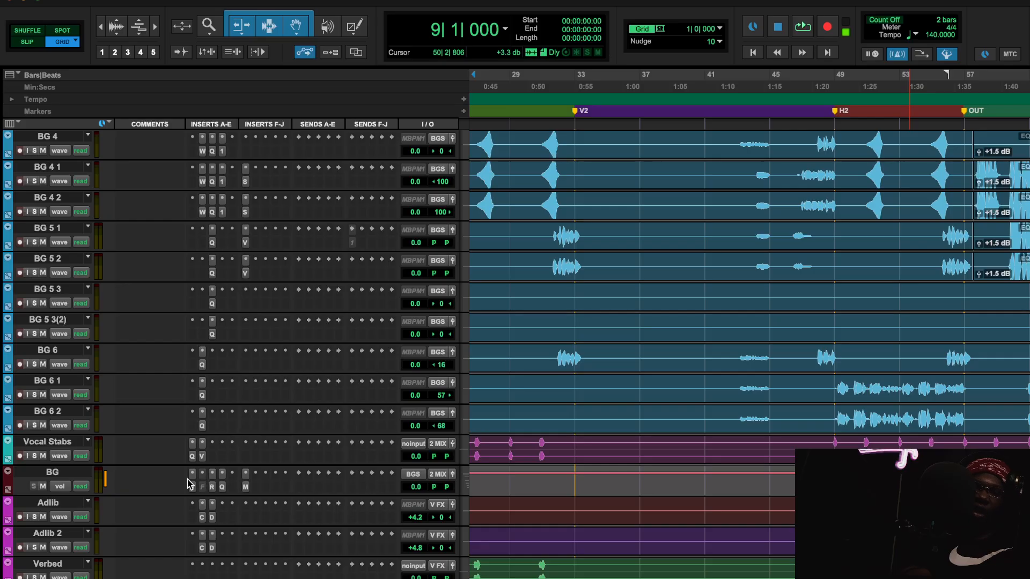
pyautogui.click(192, 486)
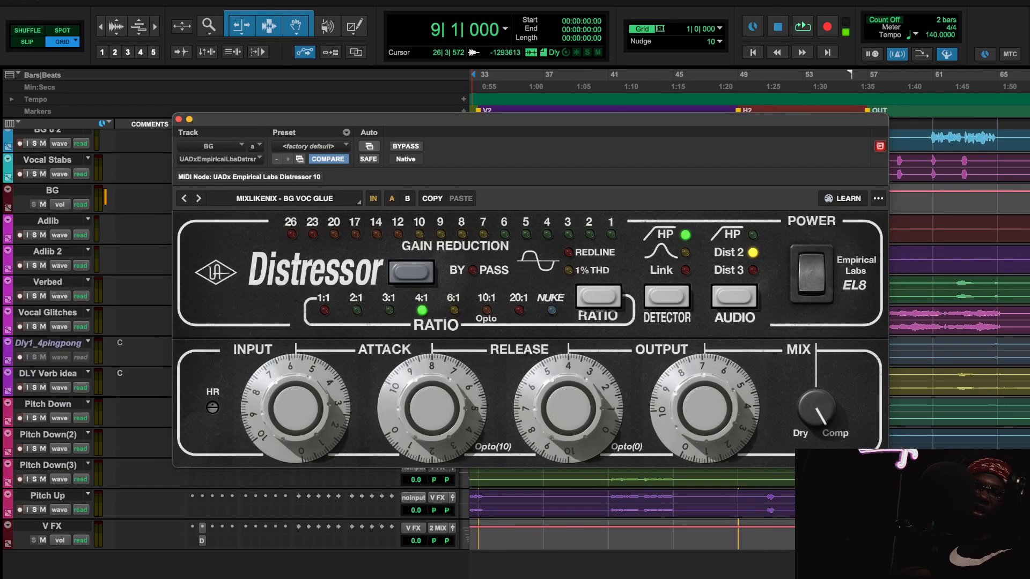
pyautogui.scroll(2, 411, 544)
pyautogui.scroll(-1, 356, 537)
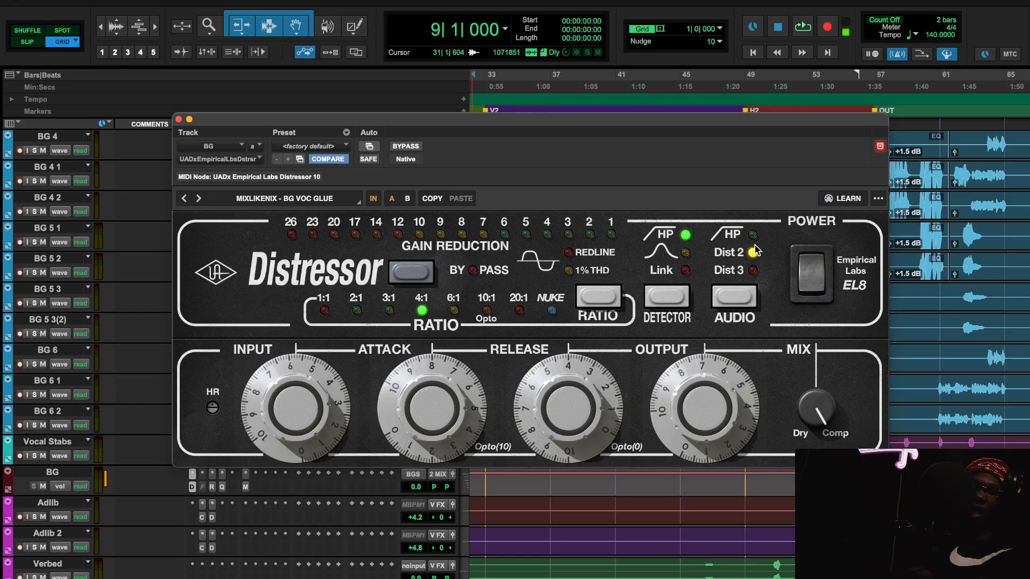
pyautogui.click(754, 251)
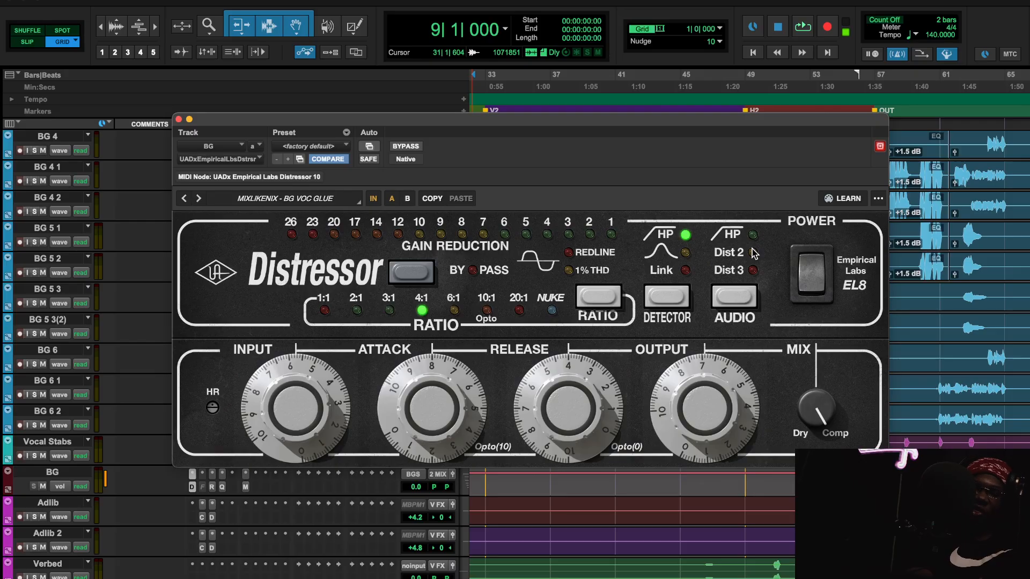
# Play the background vocals from within the H1 section and switch the BG Distressor's Dist 2 mode back on
pyautogui.press('space')
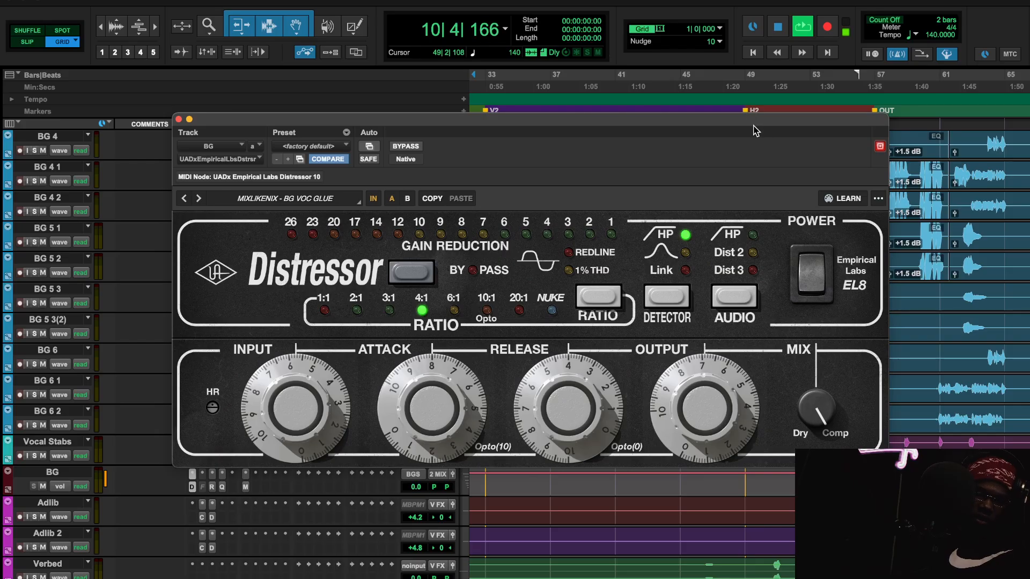
pyautogui.moveTo(754, 129); pyautogui.dragTo(780, 287)
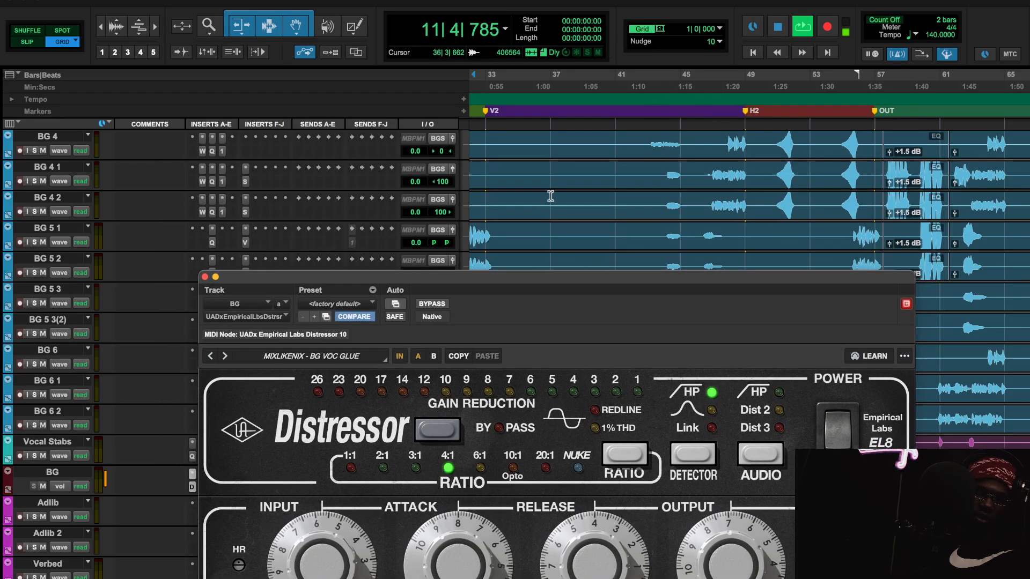
pyautogui.hscroll(-5, 573, 197)
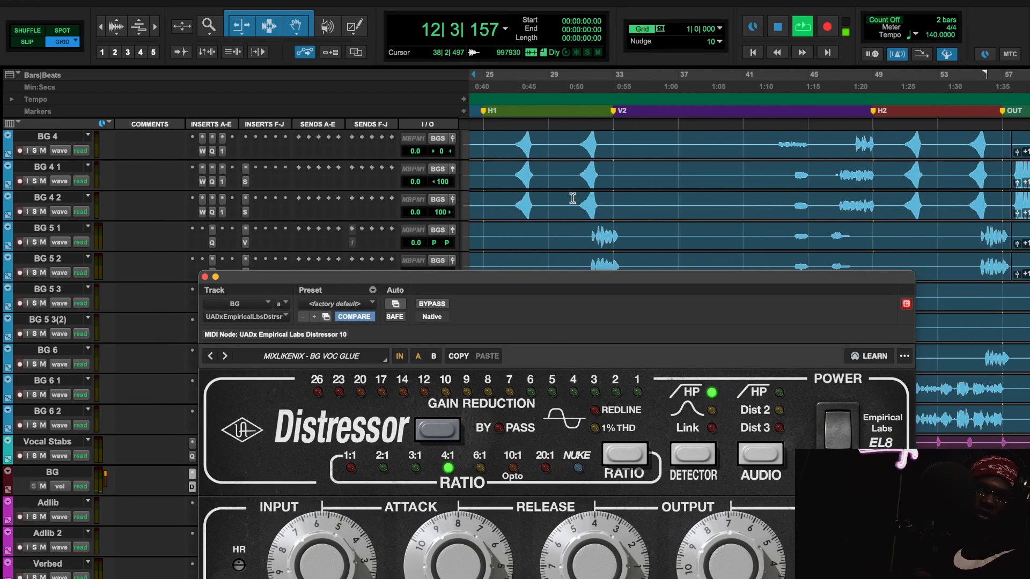
pyautogui.click(524, 80)
pyautogui.moveTo(546, 283); pyautogui.dragTo(519, 159)
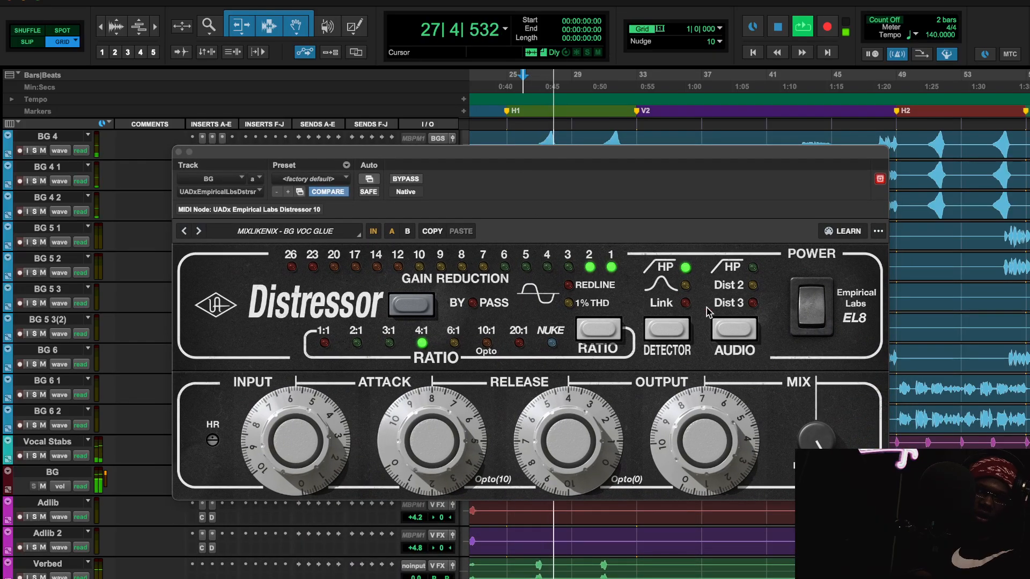
pyautogui.click(754, 285)
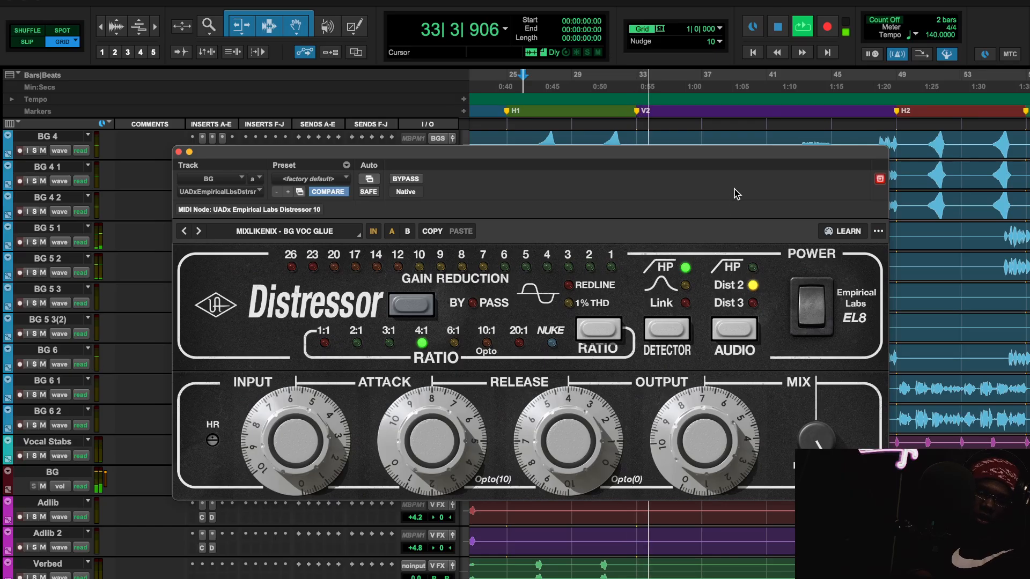
# Audition the BG VOC GLUE preset on the background vocals from bar 43, stop playback, and close the Distressor
pyautogui.moveTo(714, 160); pyautogui.dragTo(690, 307)
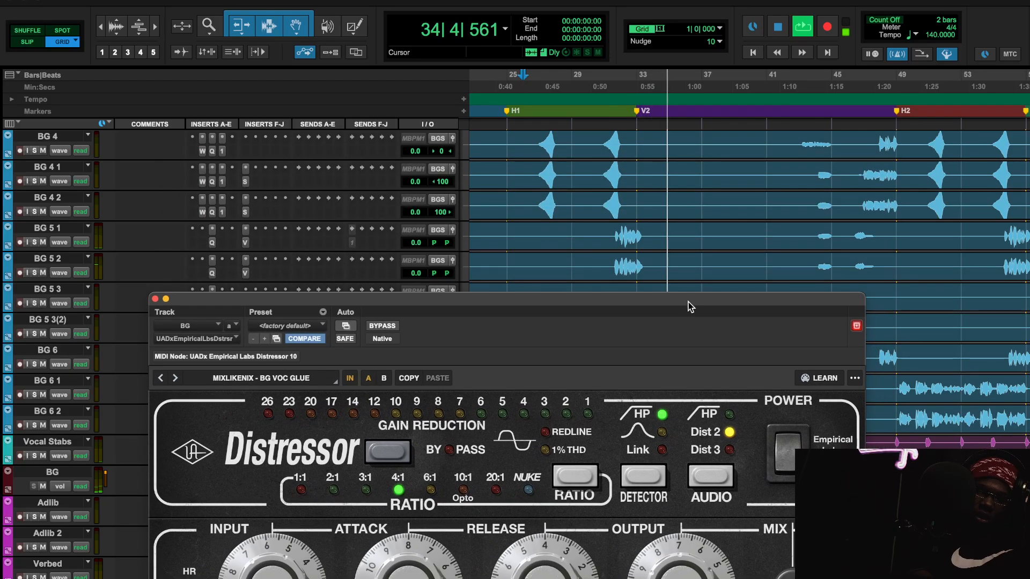
pyautogui.click(805, 85)
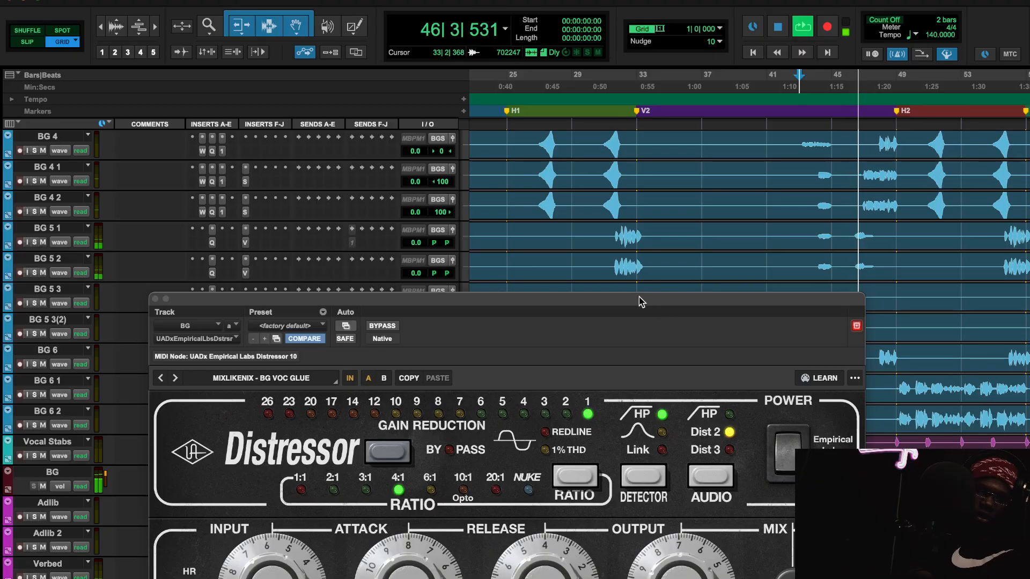
pyautogui.moveTo(639, 297); pyautogui.dragTo(633, 287)
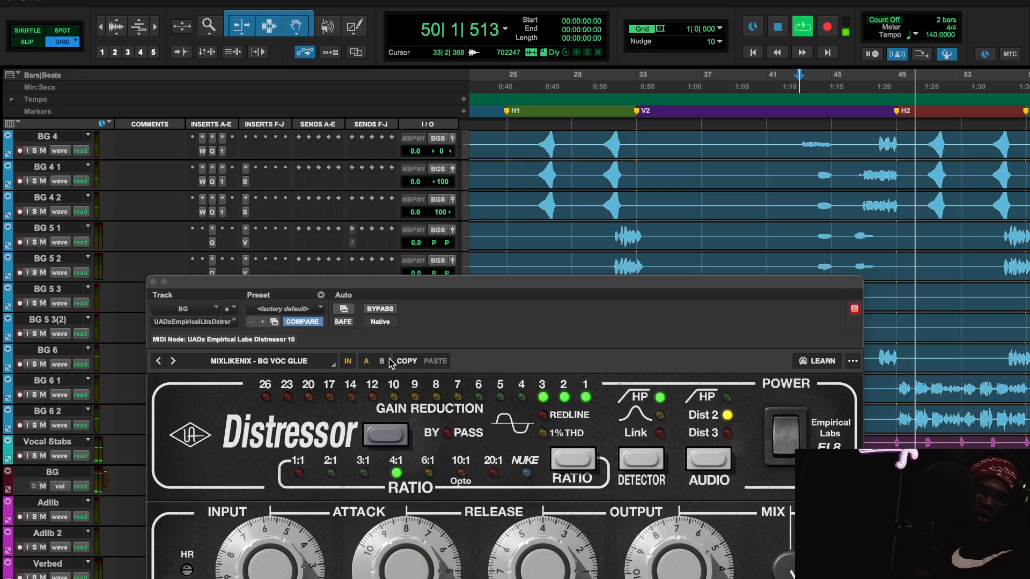
pyautogui.press('space')
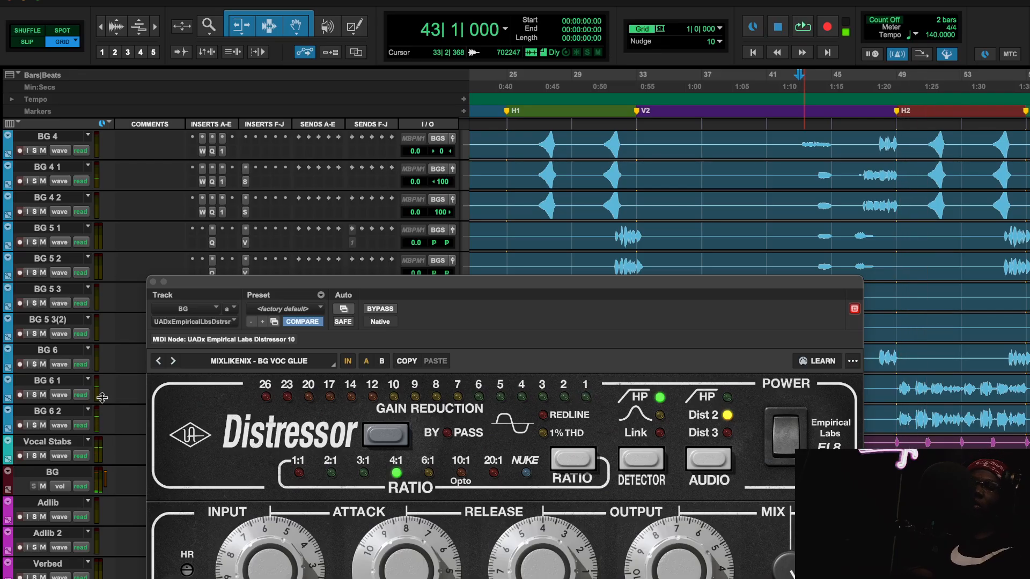
pyautogui.click(153, 282)
# Examine the background vocal and vocal effects tracks, their inserts, and their clips across the song sections
pyautogui.scroll(3, 660, 281)
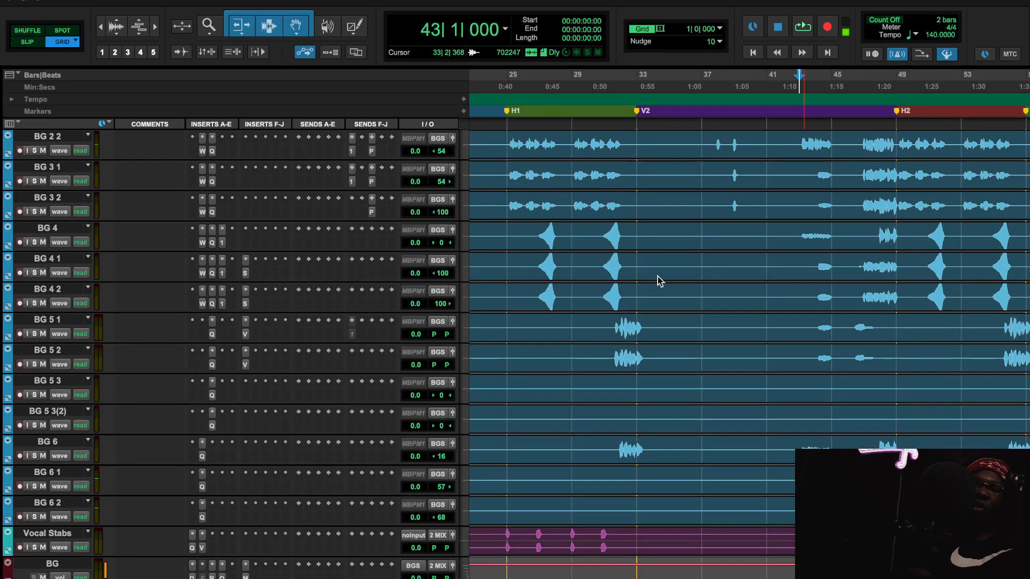
pyautogui.press('r')
pyautogui.scroll(3, 659, 281)
pyautogui.hscroll(2, 659, 281)
pyautogui.hscroll(-3, 603, 276)
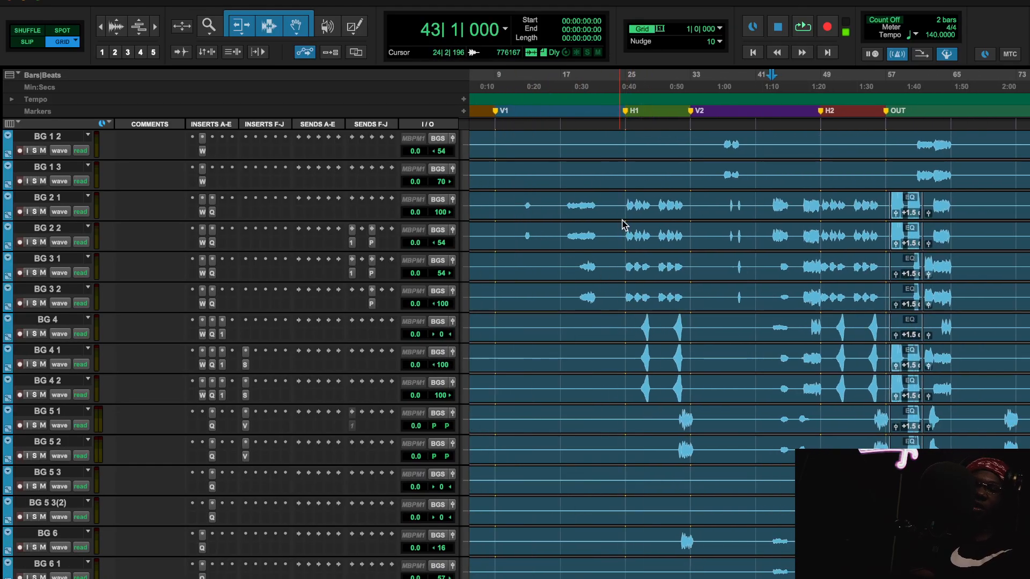
pyautogui.scroll(7, 624, 225)
pyautogui.hscroll(6, 651, 260)
pyautogui.scroll(-11, 651, 260)
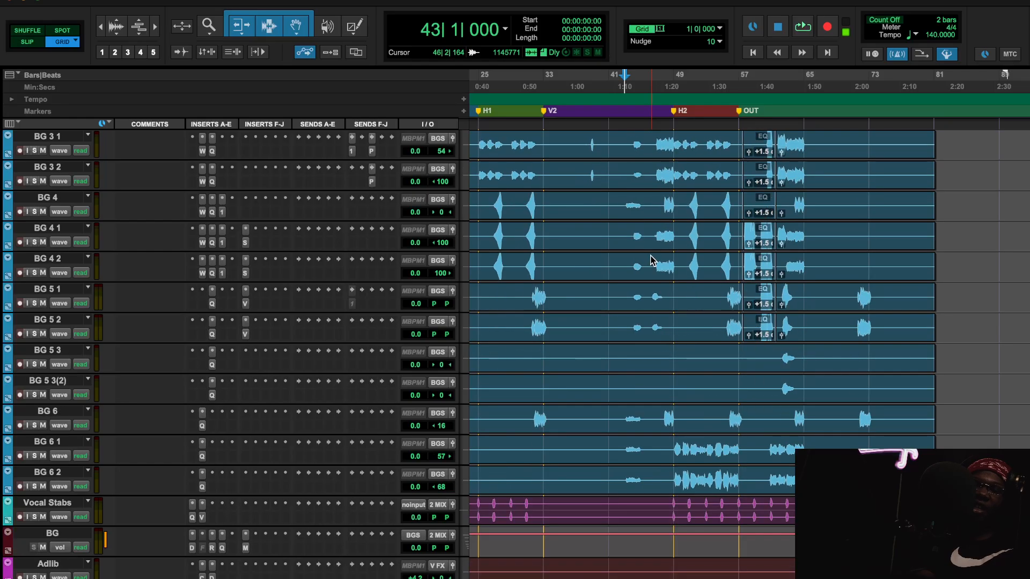
pyautogui.scroll(3, 652, 261)
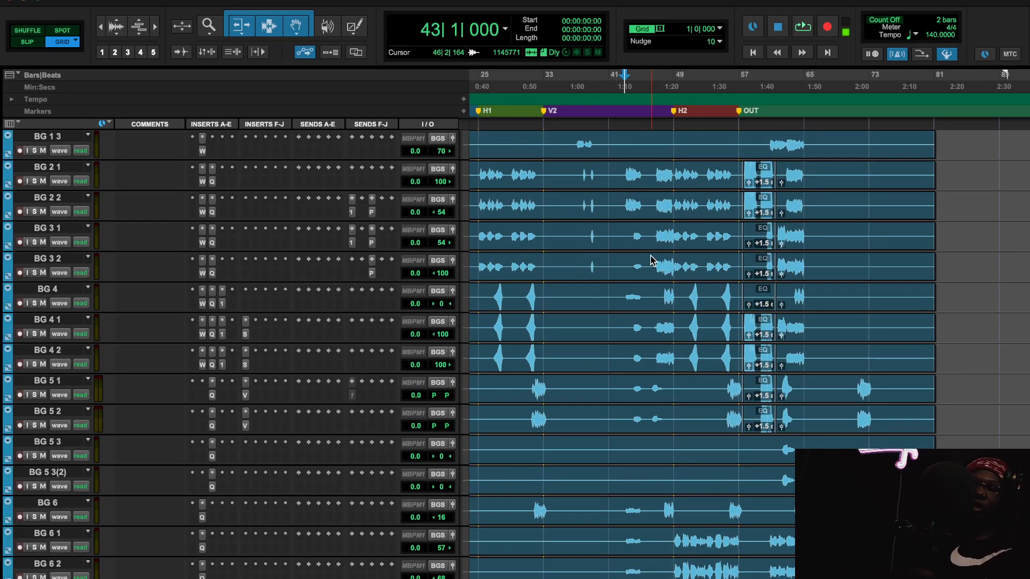
pyautogui.scroll(-14, 711, 410)
pyautogui.hscroll(1, 711, 409)
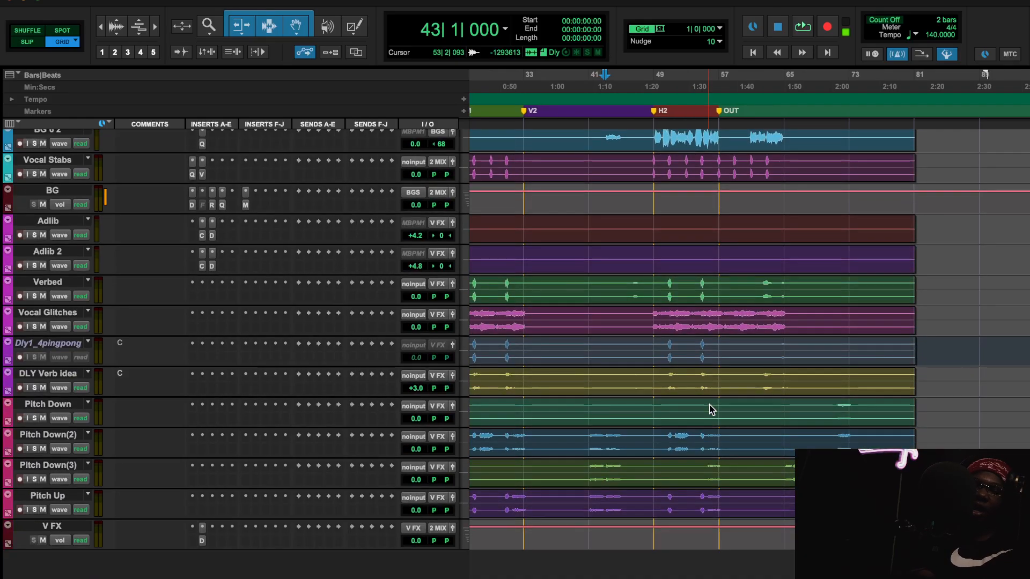
pyautogui.scroll(20, 711, 409)
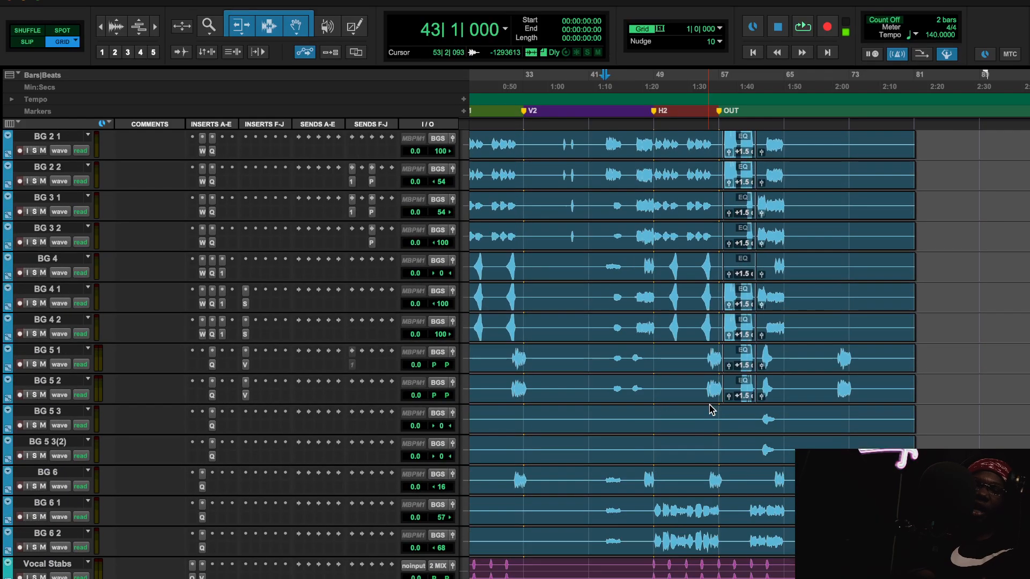
pyautogui.scroll(-9, 711, 410)
pyautogui.hscroll(1, 711, 411)
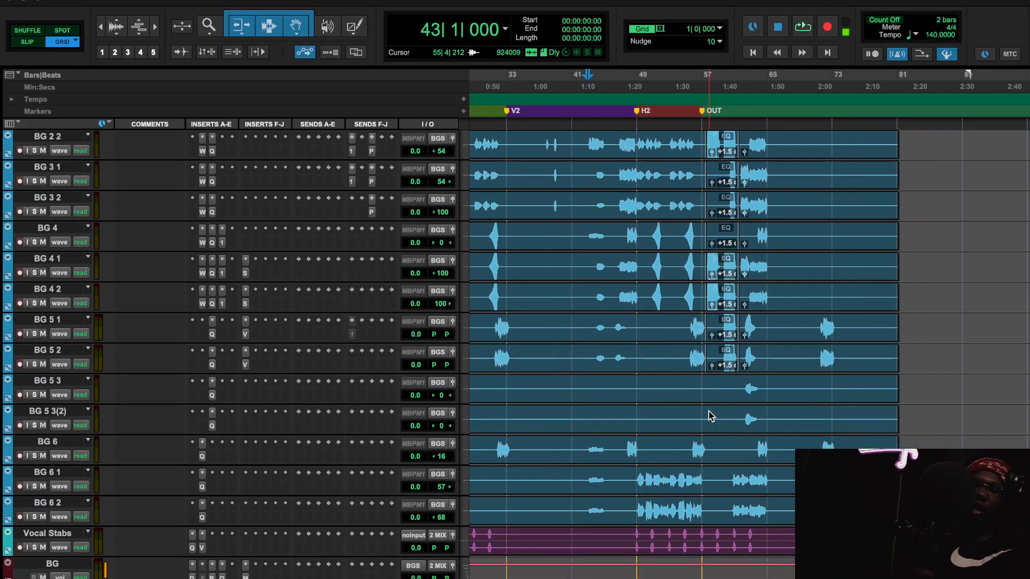